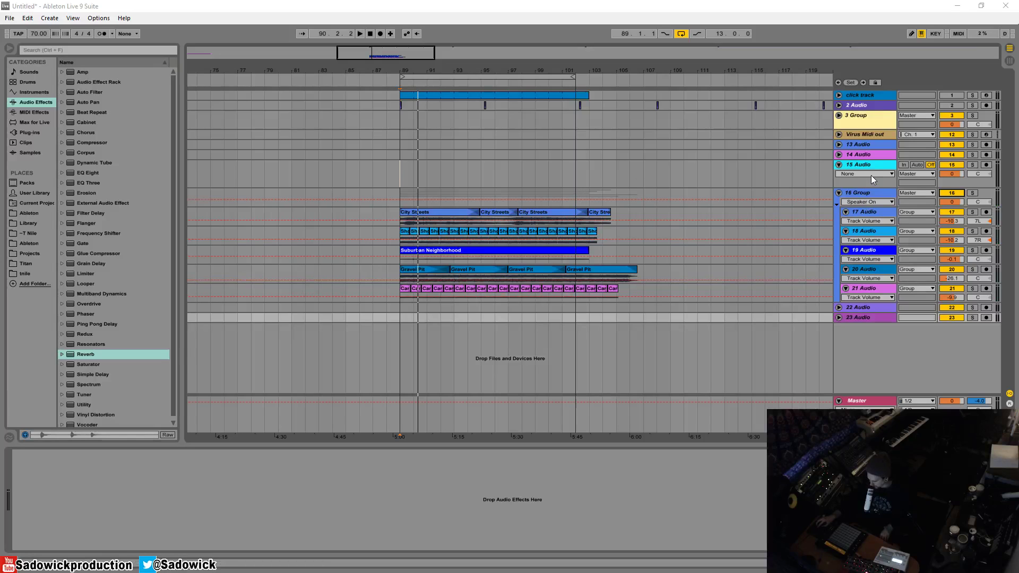
Insert a new audio track below track 23 and set its audio input to Resampling.
left_click_drag(399, 195, 569, 193)
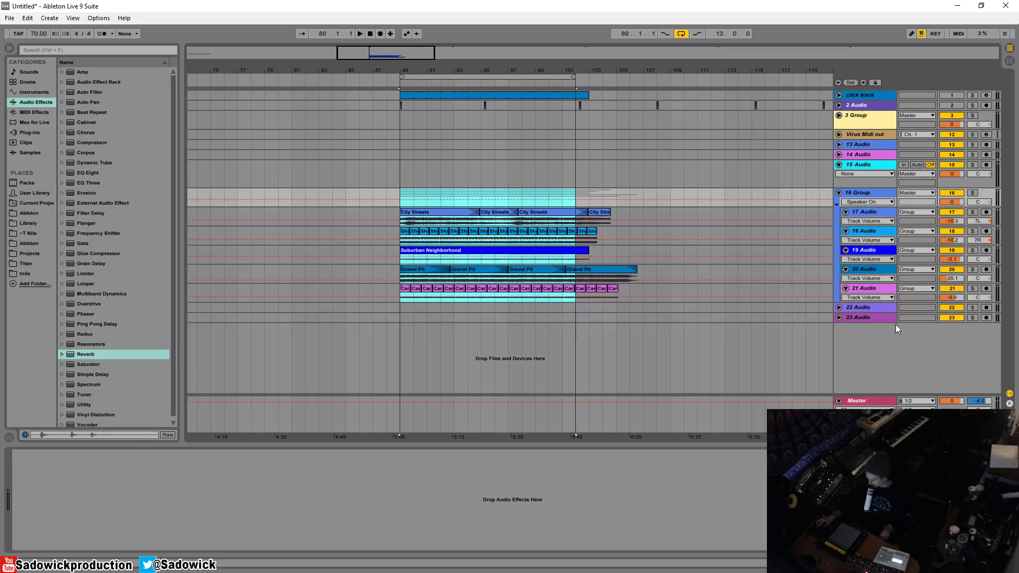
right_click(854, 333)
left_click(861, 336)
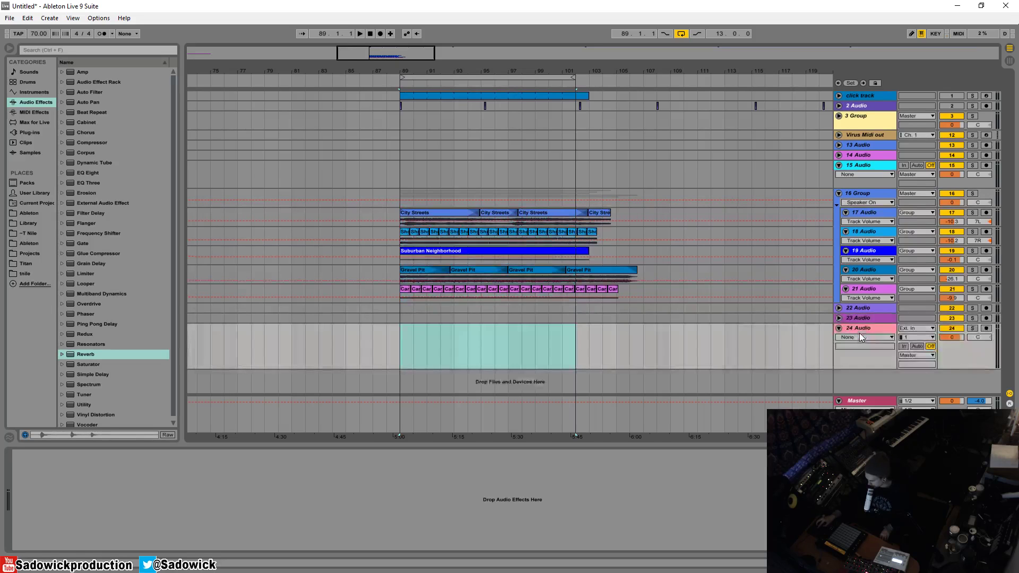
left_click(911, 329)
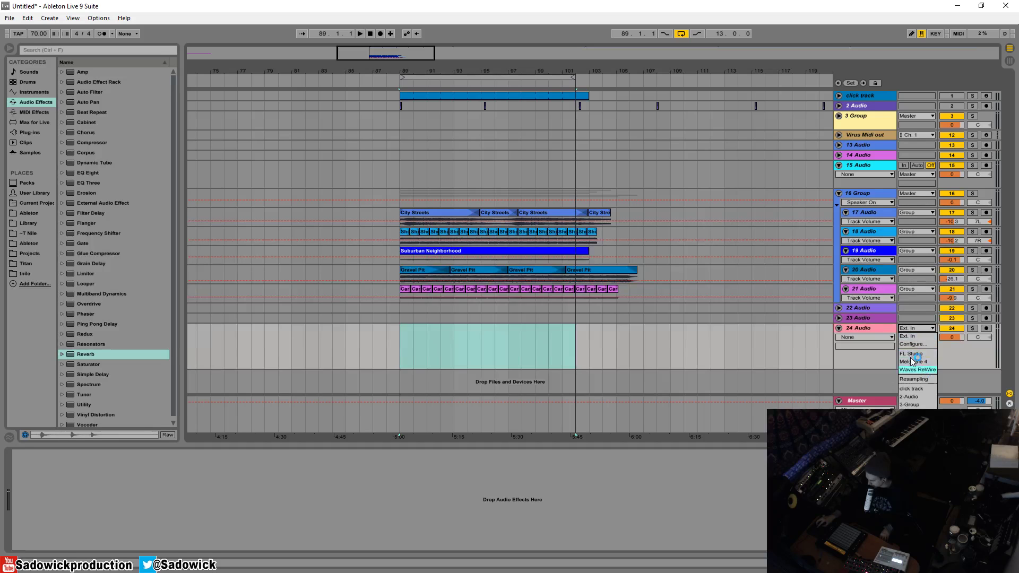
left_click(932, 379)
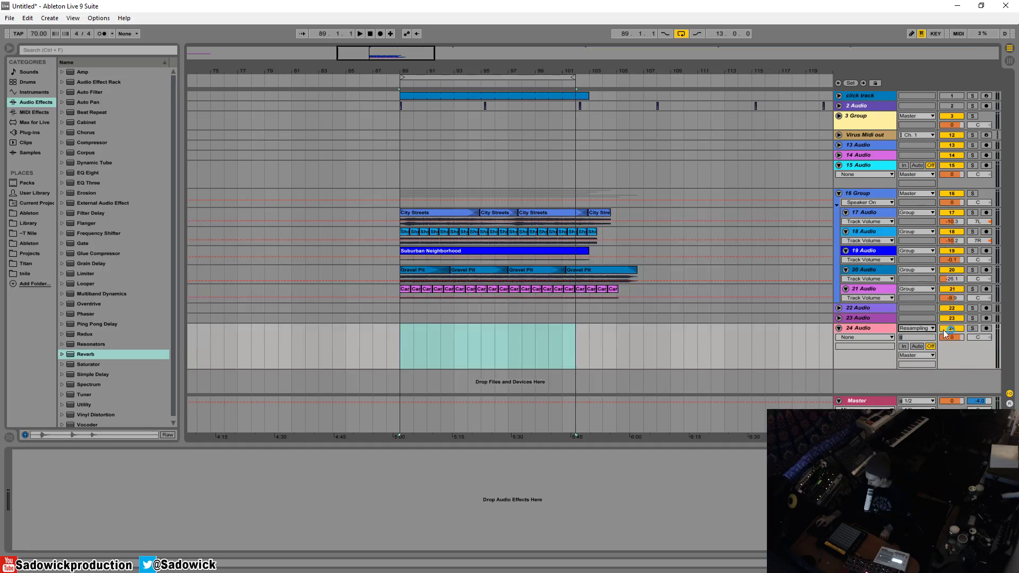
Ready the new resampling track for recording with monitoring set to In, the track muted and record-armed.
left_click(904, 346)
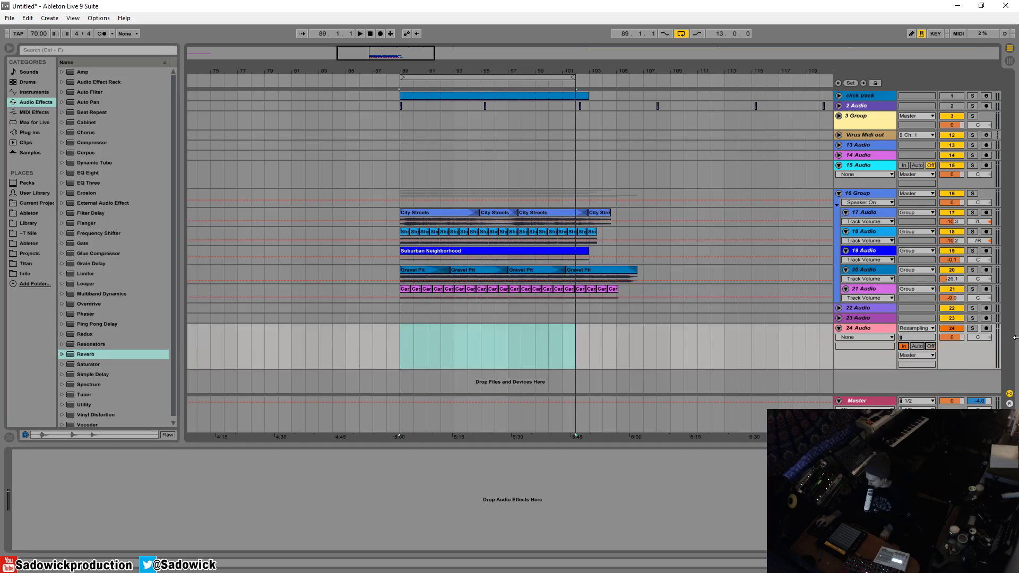
left_click(955, 329)
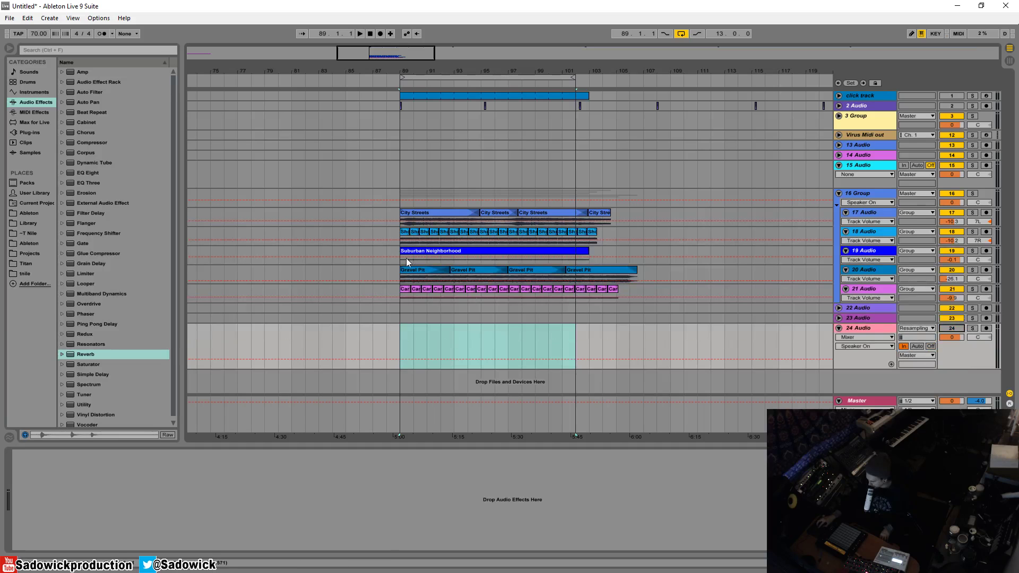
left_click(417, 270)
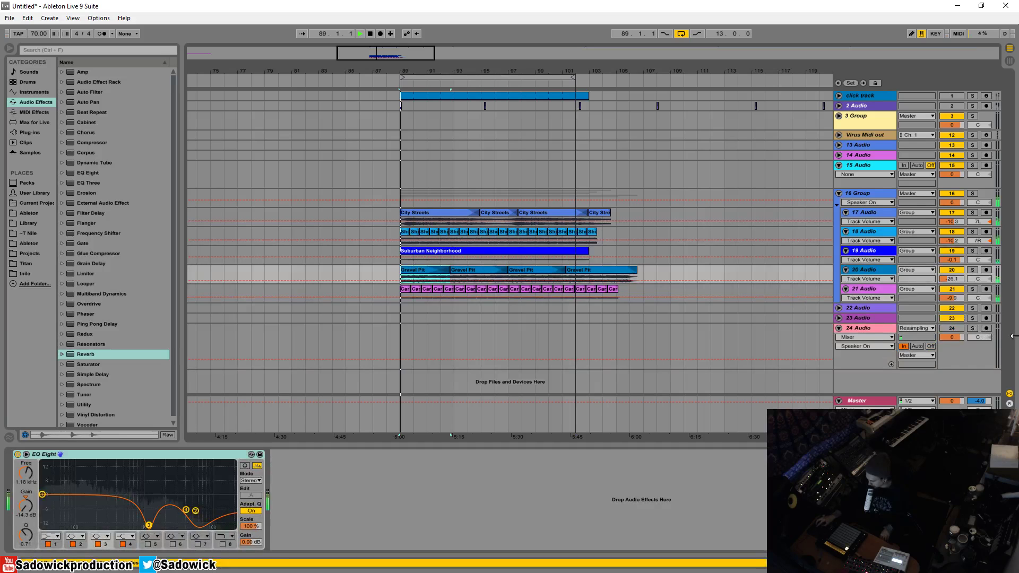
left_click(987, 328)
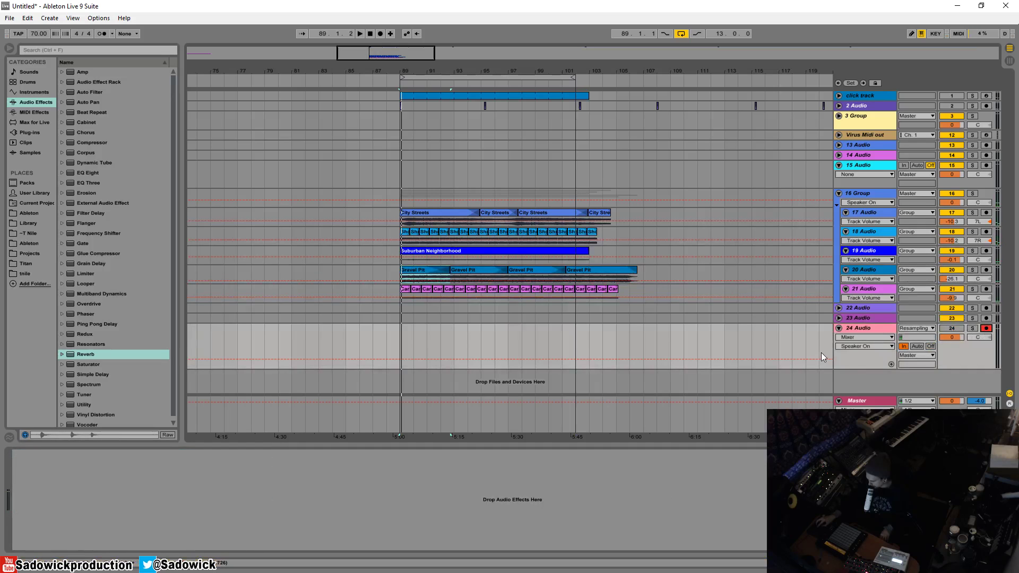
key("space")
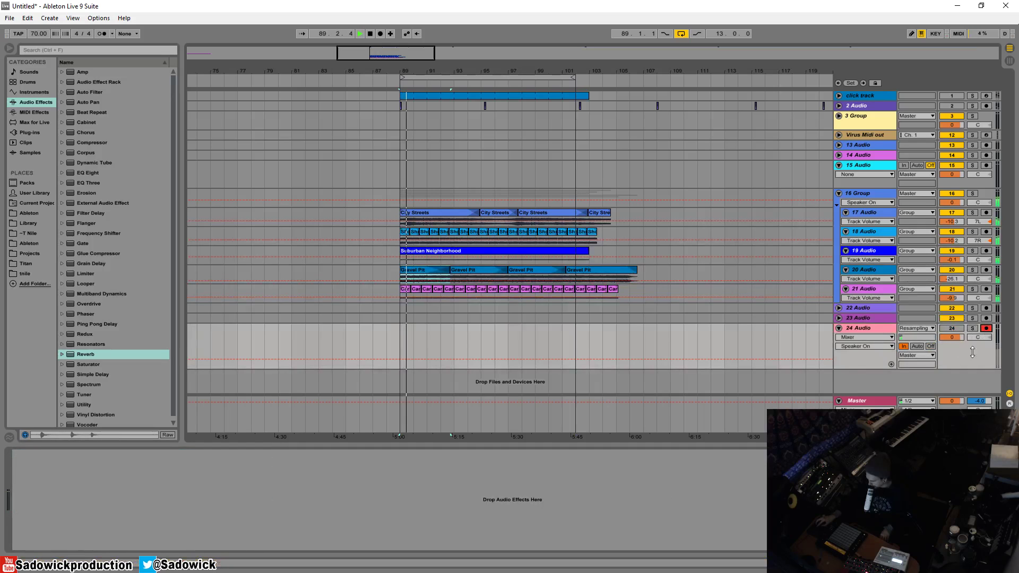
key("space")
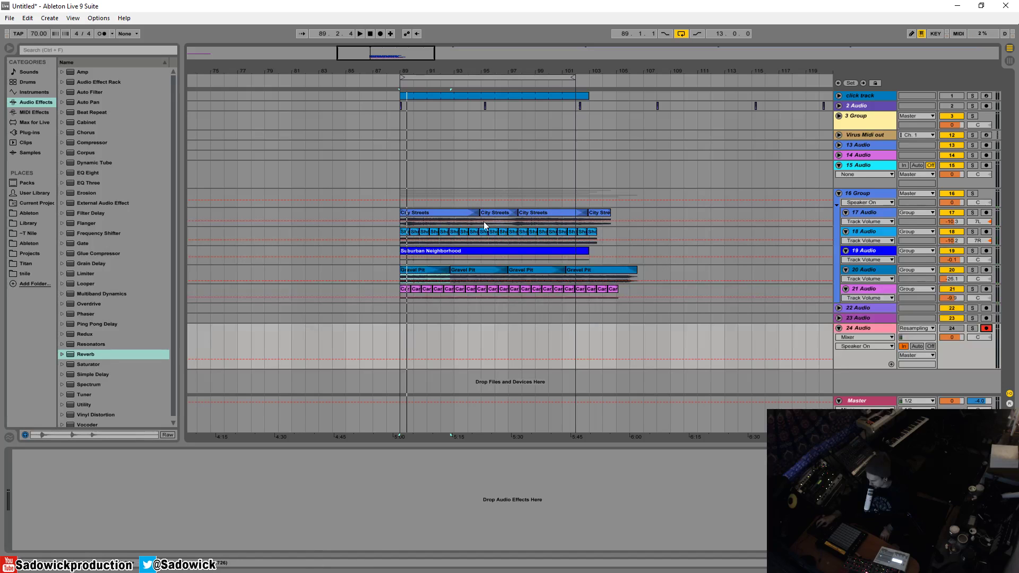
Record the 16 Group mix onto track 24 over the loop from bar 89 to bar 102.
left_click(433, 213)
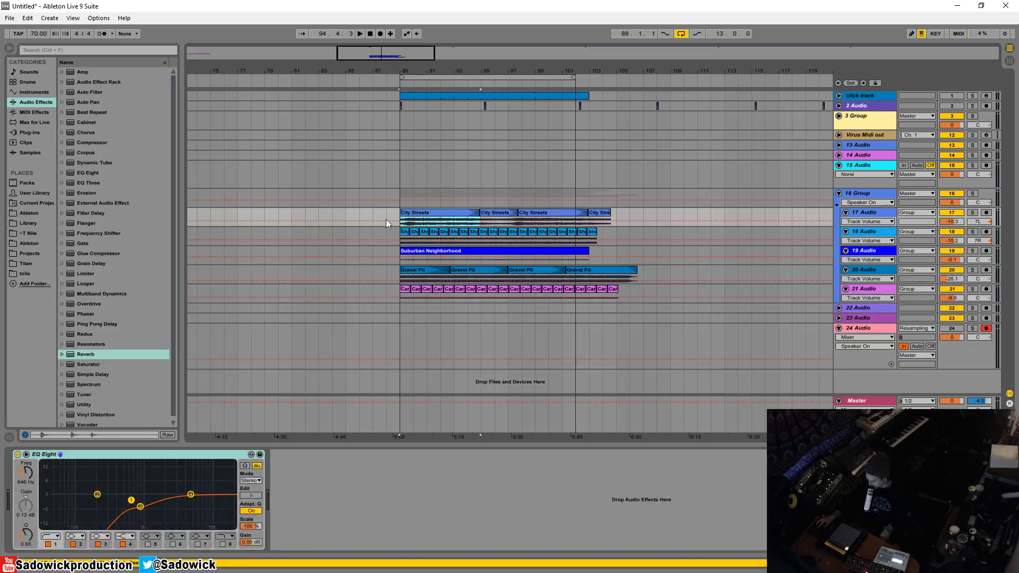
left_click(380, 34)
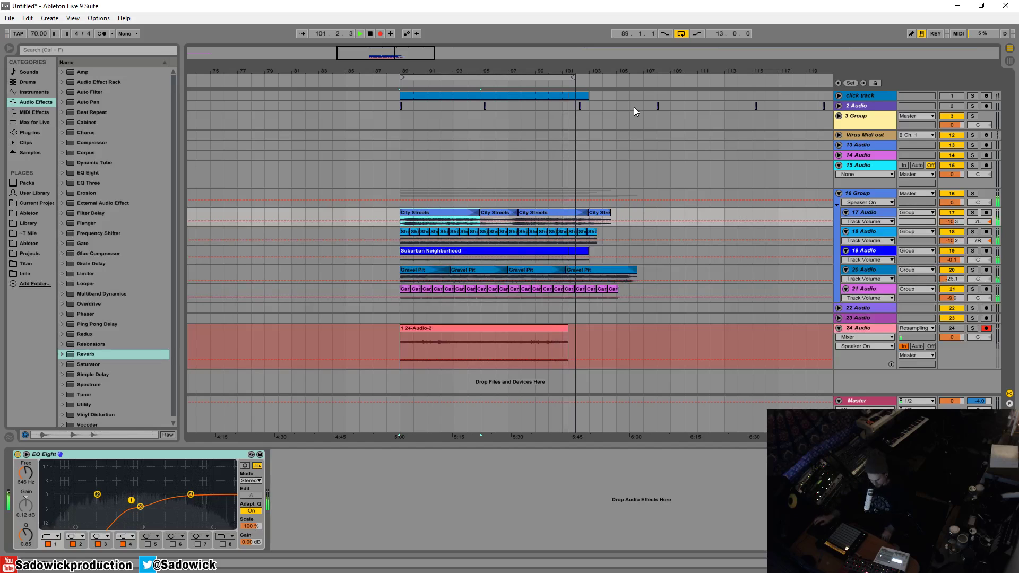
key("space")
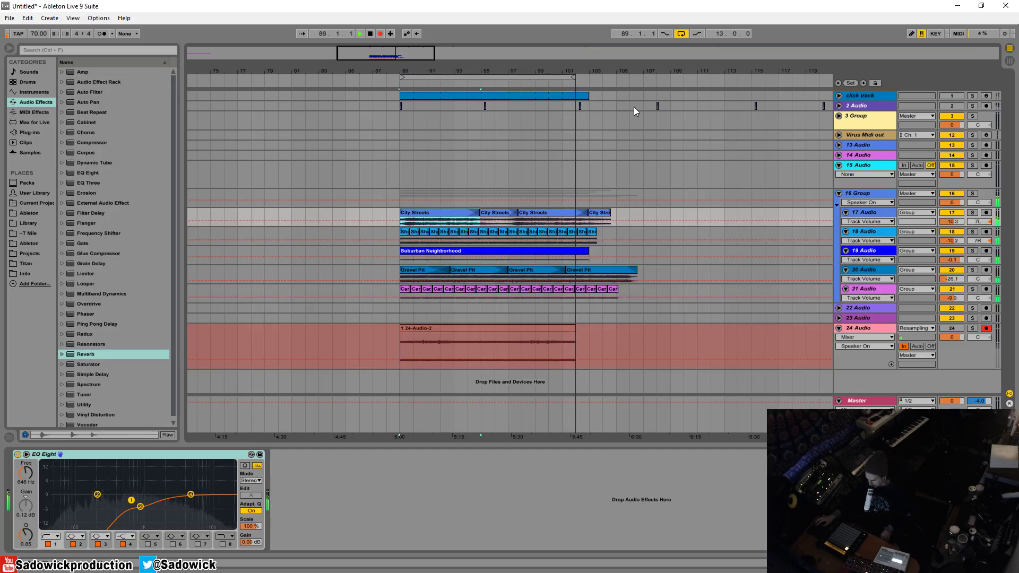
Insert another audio track below track 24 and move the recorded 24-Audio-2 clip onto it.
left_click(413, 328)
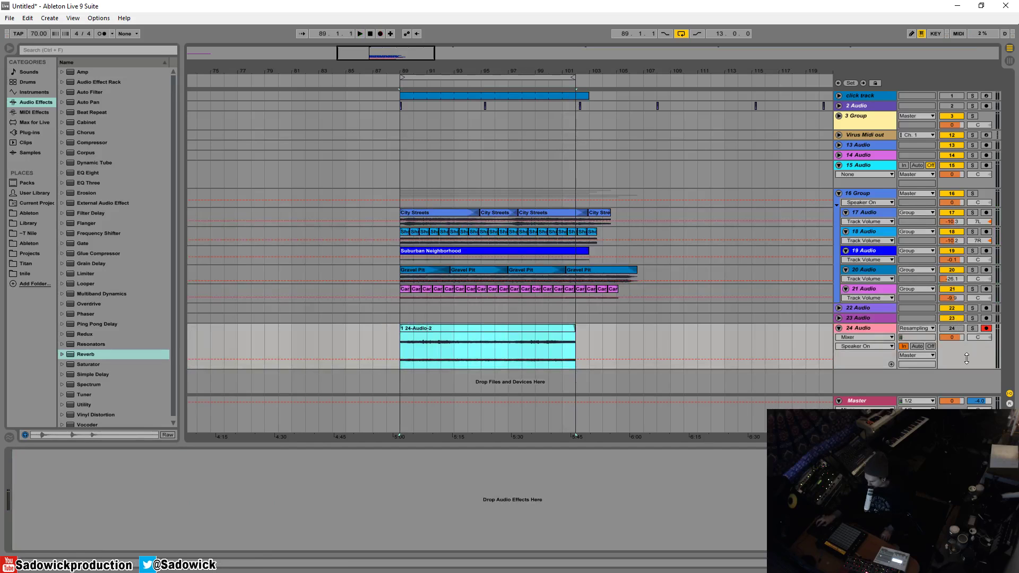
left_click_drag(967, 359, 973, 332)
right_click(860, 361)
left_click(879, 365)
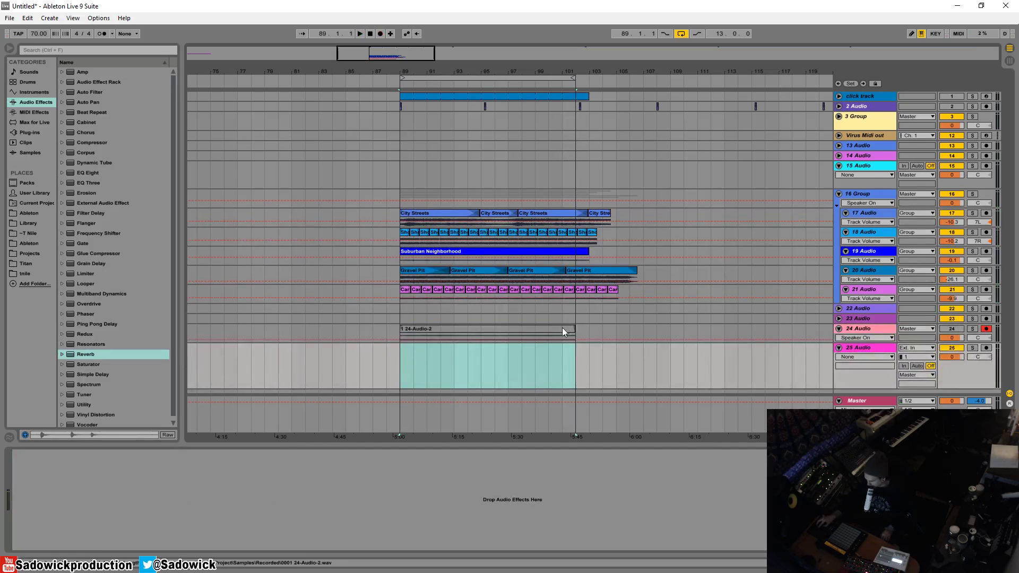
mouse_move(562, 332)
left_mouse_down()
mouse_move(574, 353)
mouse_move(563, 353)
left_mouse_up()
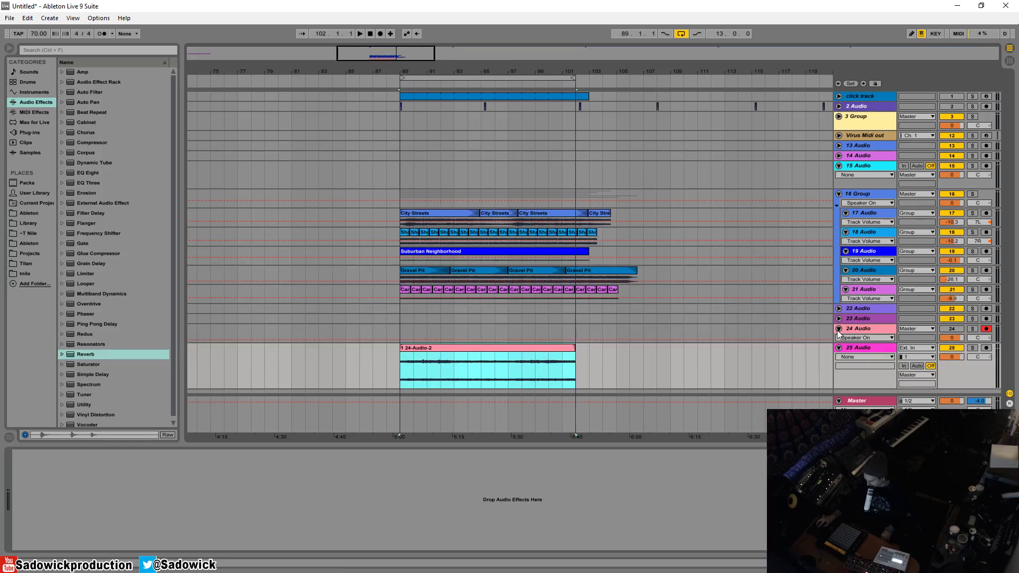
Delete the emptied resampling track that the recording was made on.
left_click(839, 330)
right_click(865, 328)
left_click(875, 331)
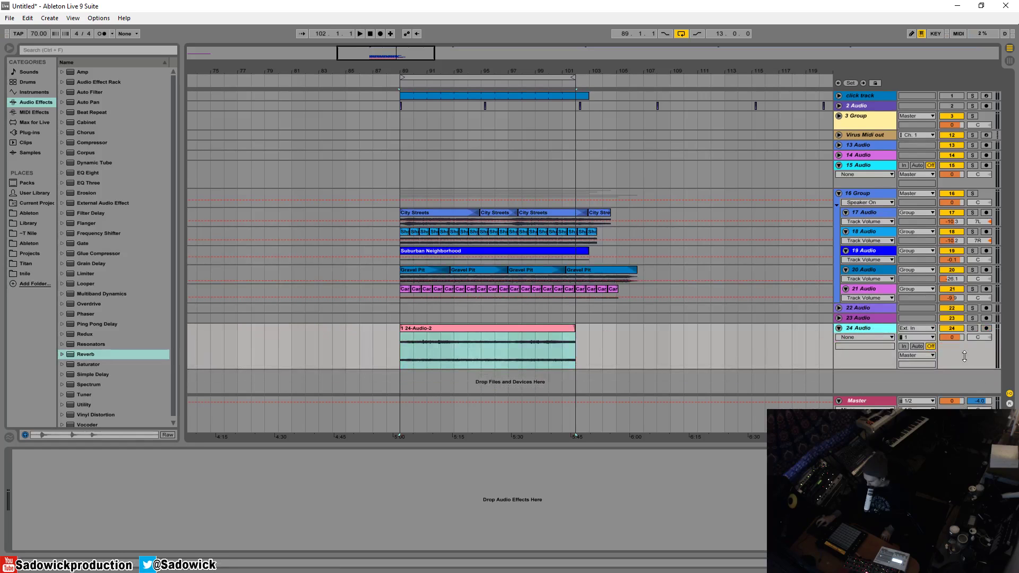
Solo the track holding the recorded clip, play it briefly and enlarge the track to see the waveform.
left_click_drag(965, 356, 965, 348)
left_click(930, 336)
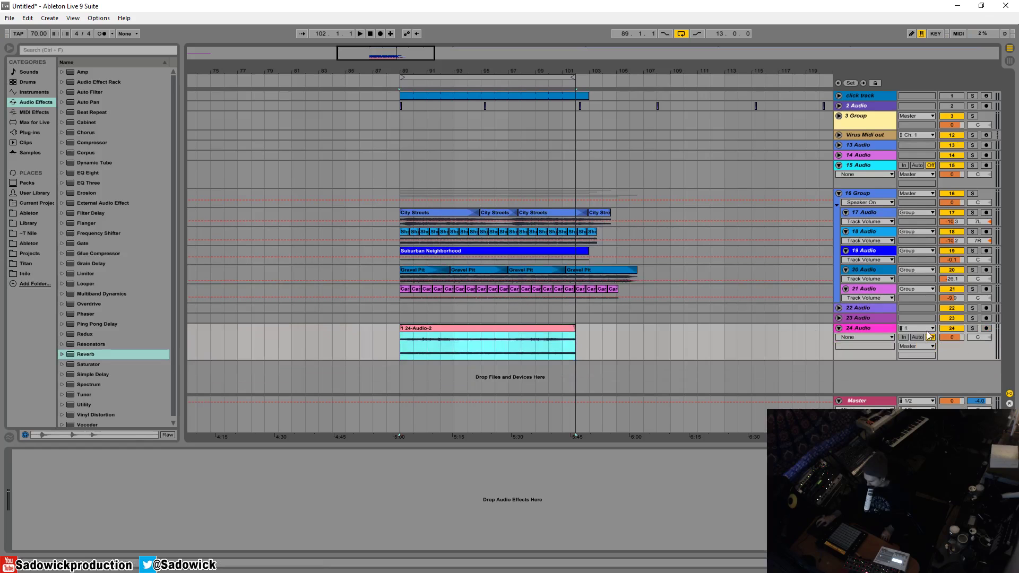
left_click(973, 328)
key("space")
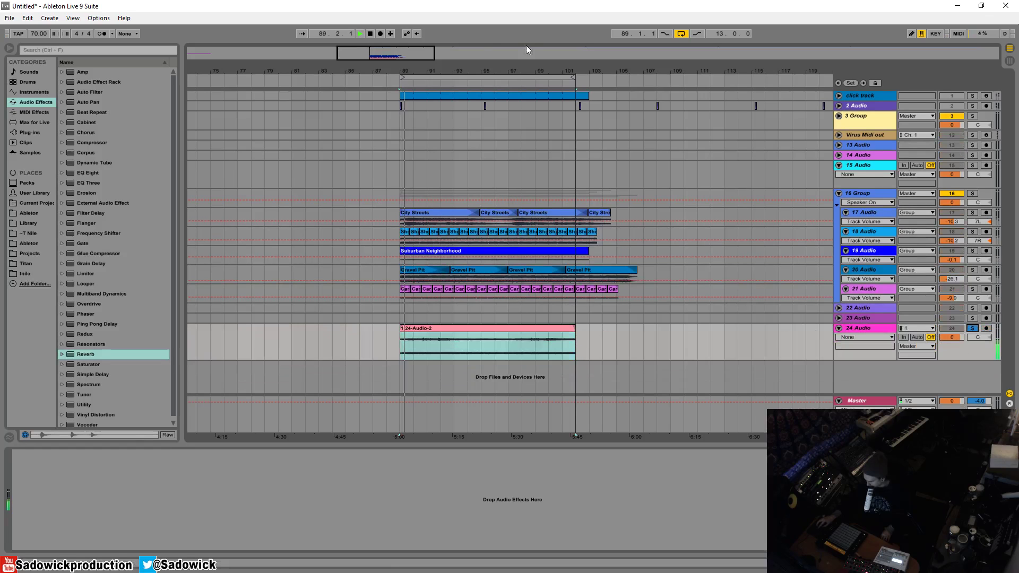
left_click_drag(525, 71, 517, 101)
key("space")
left_click_drag(960, 359, 961, 387)
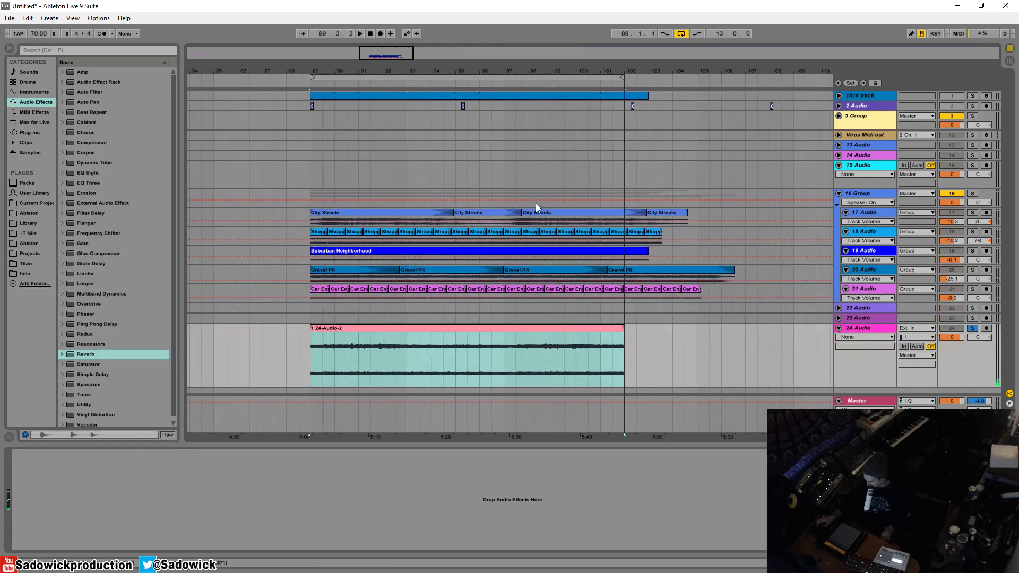
Show the fades on the recorded 24-Audio-2 clip.
right_click(354, 342)
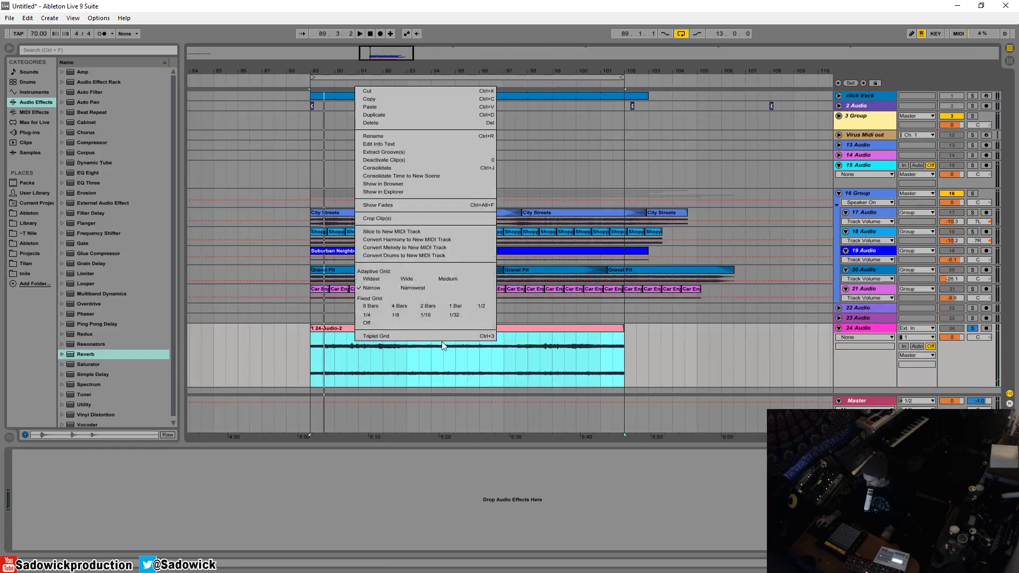
left_click(376, 208)
Try trimming both ends of the recorded clip inward, and extend them back to the full loop length.
mouse_move(311, 336)
left_mouse_down()
mouse_move(336, 333)
mouse_move(325, 335)
left_mouse_up()
left_click_drag(623, 330, 611, 333)
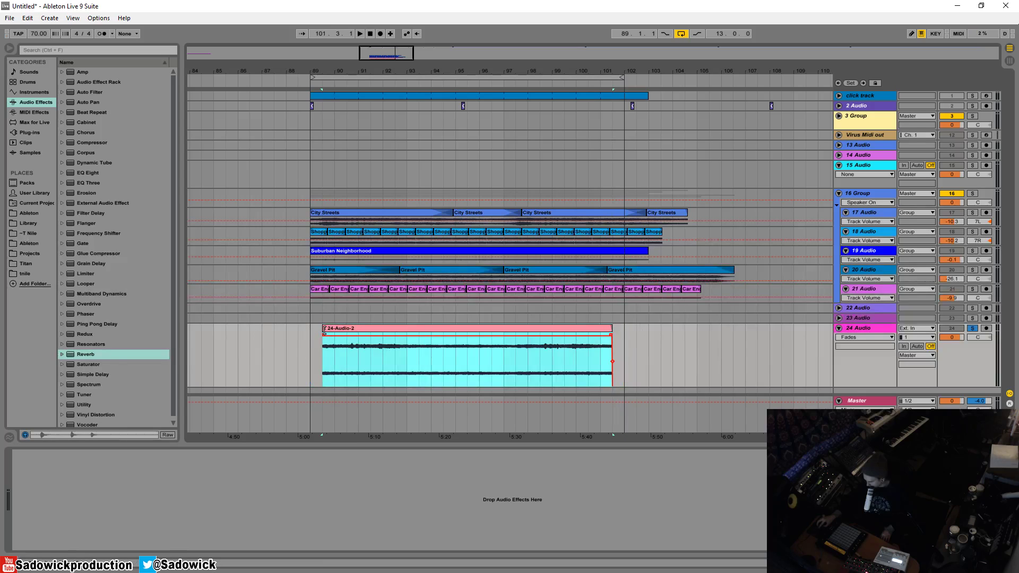
left_click_drag(323, 334, 211, 314)
left_click_drag(615, 340, 624, 340)
key("space")
key("space")
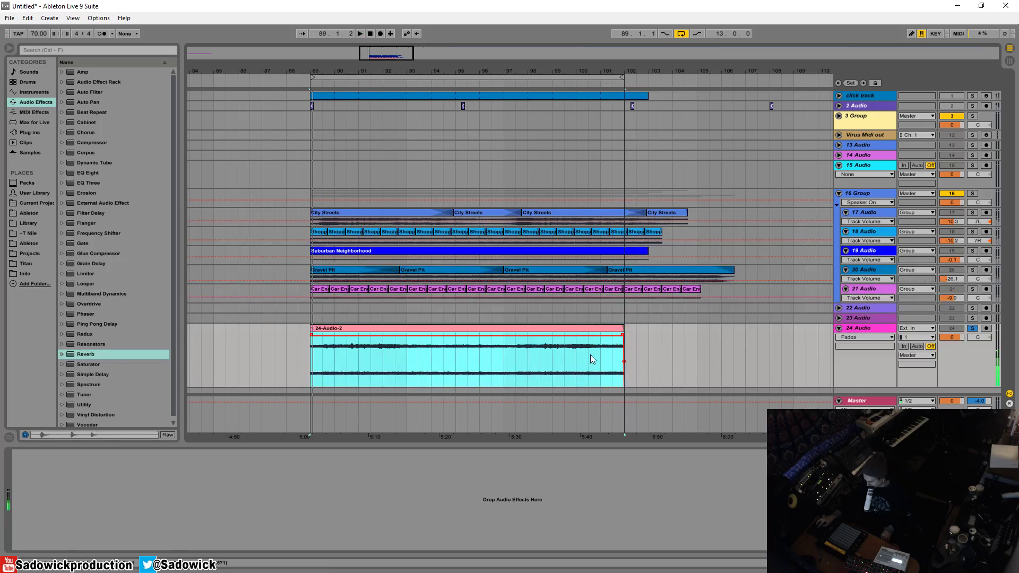
Copy the first bar of the recorded clip and paste it directly after the clip's end at bar 102.
left_click_drag(308, 357, 339, 355)
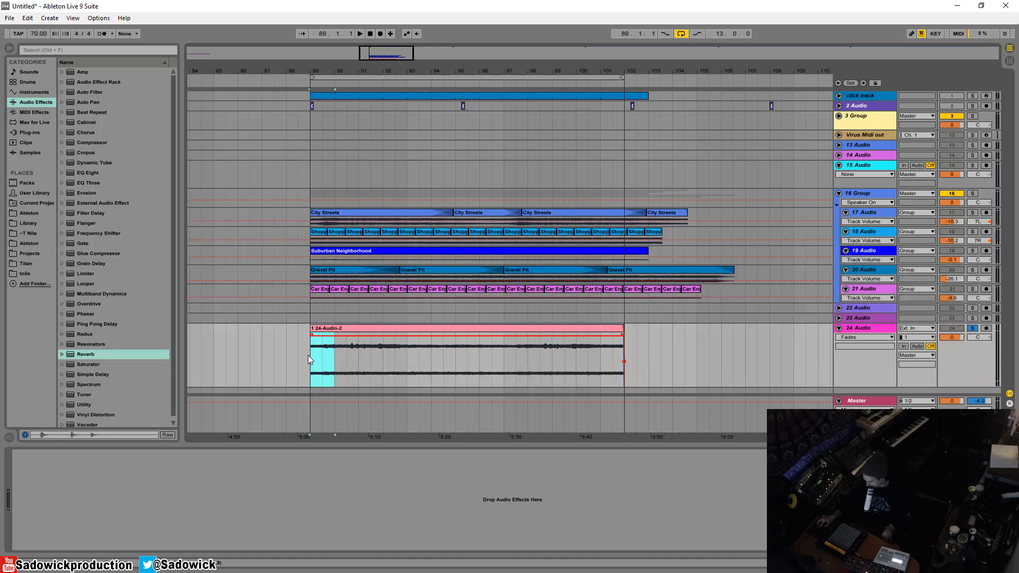
left_click(627, 339)
key("ctrl+v")
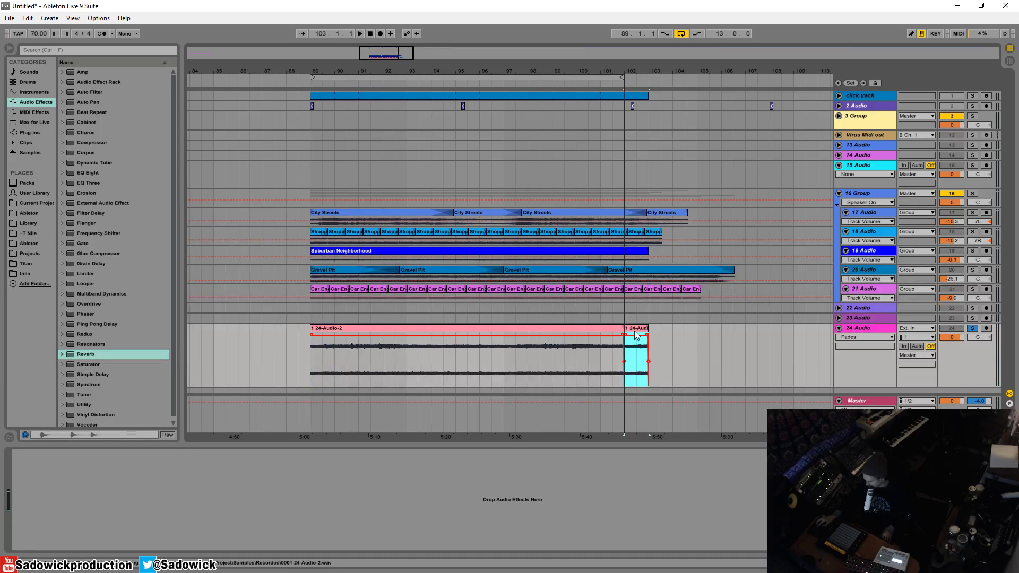
Shift the pasted bar about half a bar earlier with a crossfade into the recorded clip, and delete the part beyond bar 102.
left_click_drag(635, 328, 618, 338)
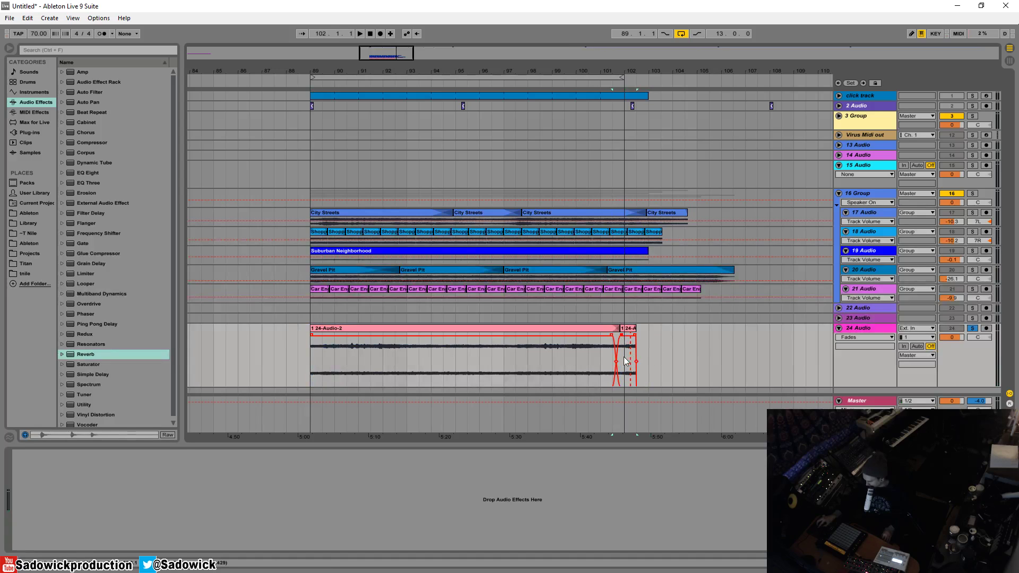
left_click_drag(623, 356, 645, 359)
key("Delete")
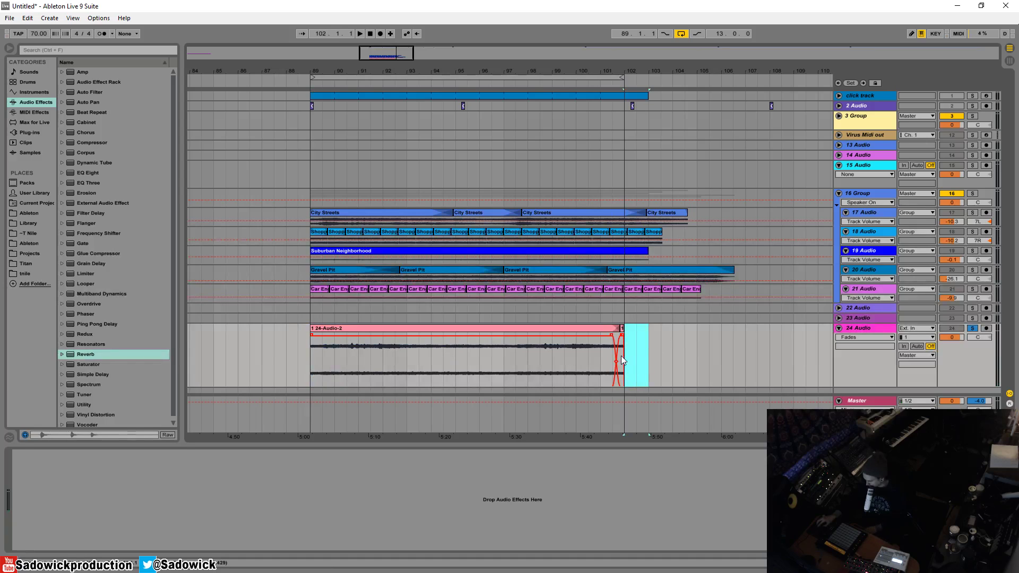
left_click(623, 333)
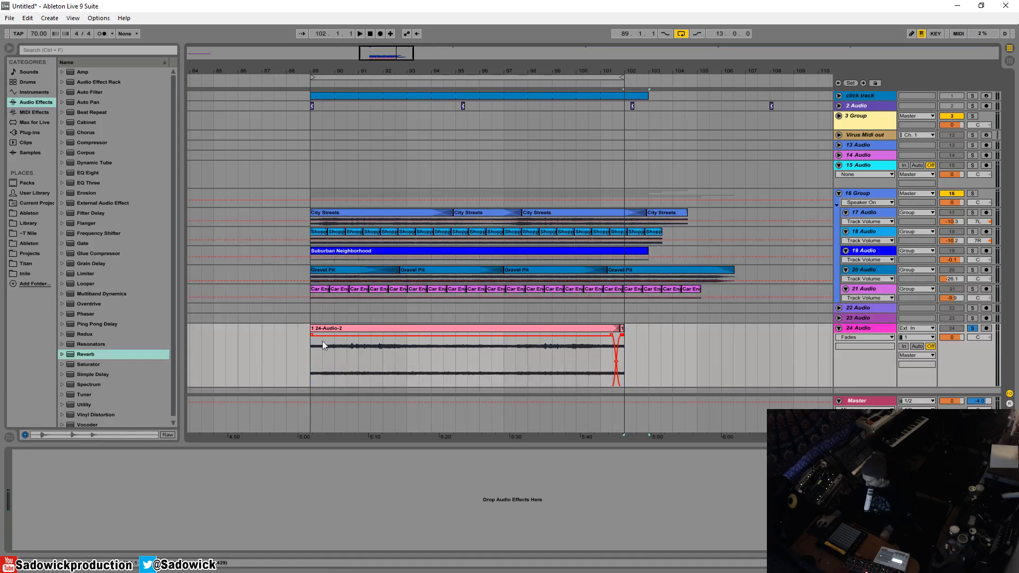
Play the loop across its end point and inspect the crossfade between the two clips up close.
left_click(611, 85)
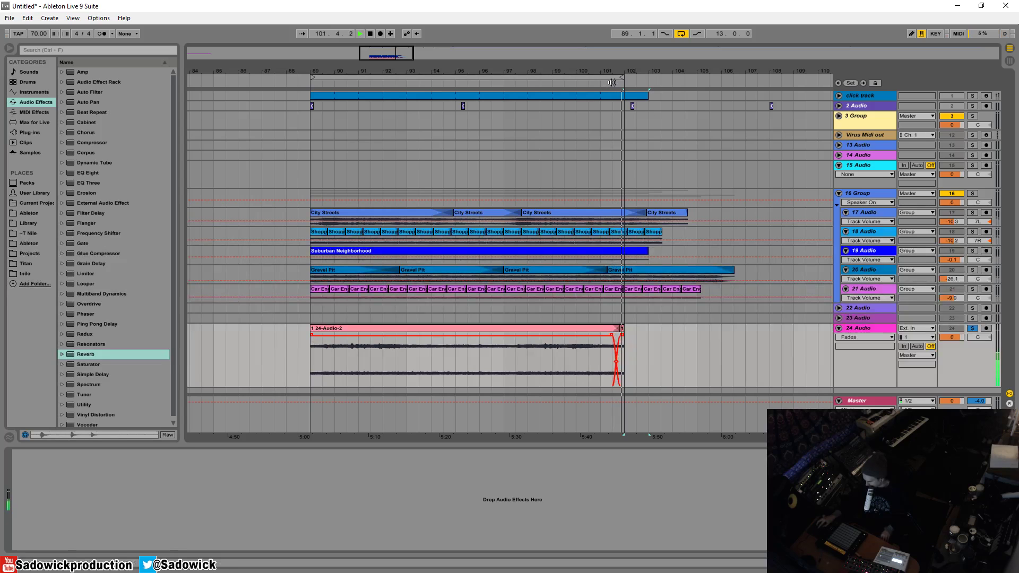
left_click_drag(630, 69, 645, 119)
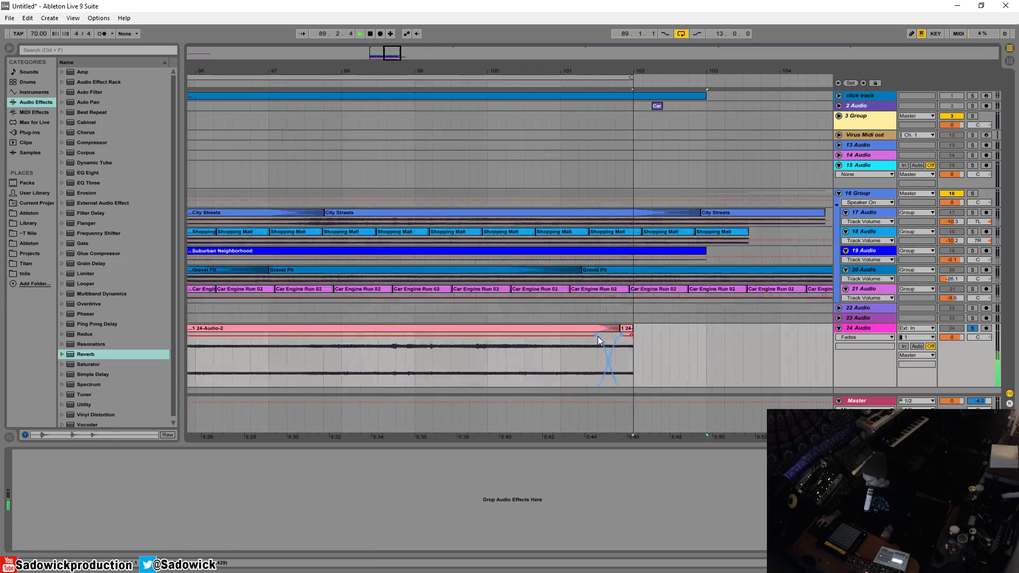
key("space")
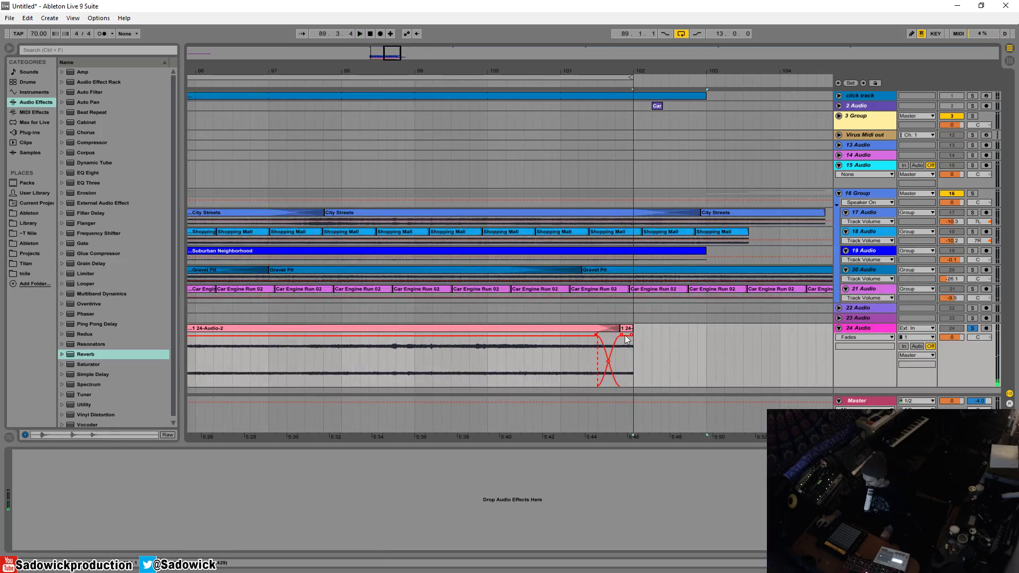
left_click_drag(580, 67, 623, 19)
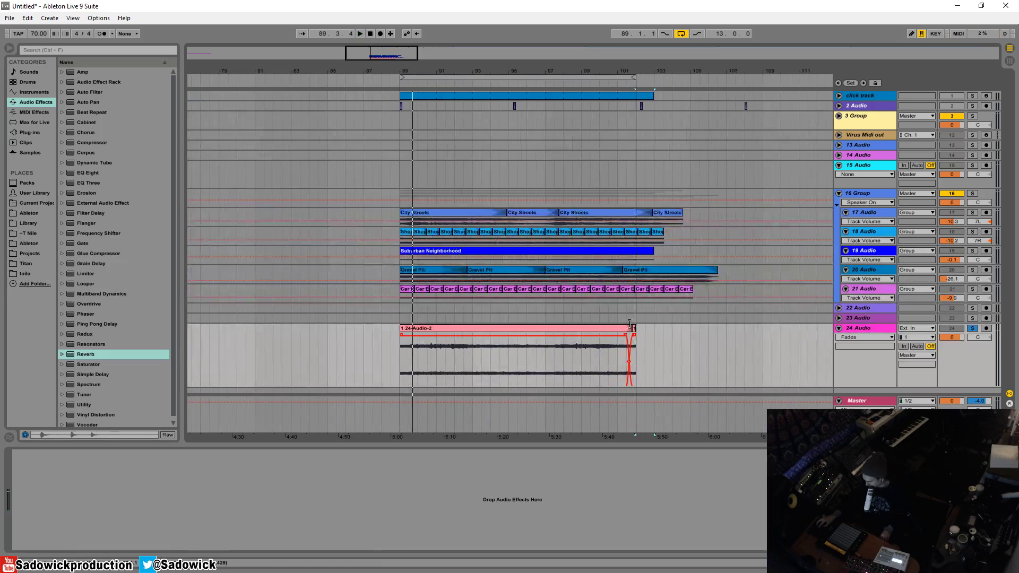
Remove the pasted clip and the crossfade, leaving only the original recorded clip selected.
left_click(632, 327)
left_click_drag(631, 327, 675, 346)
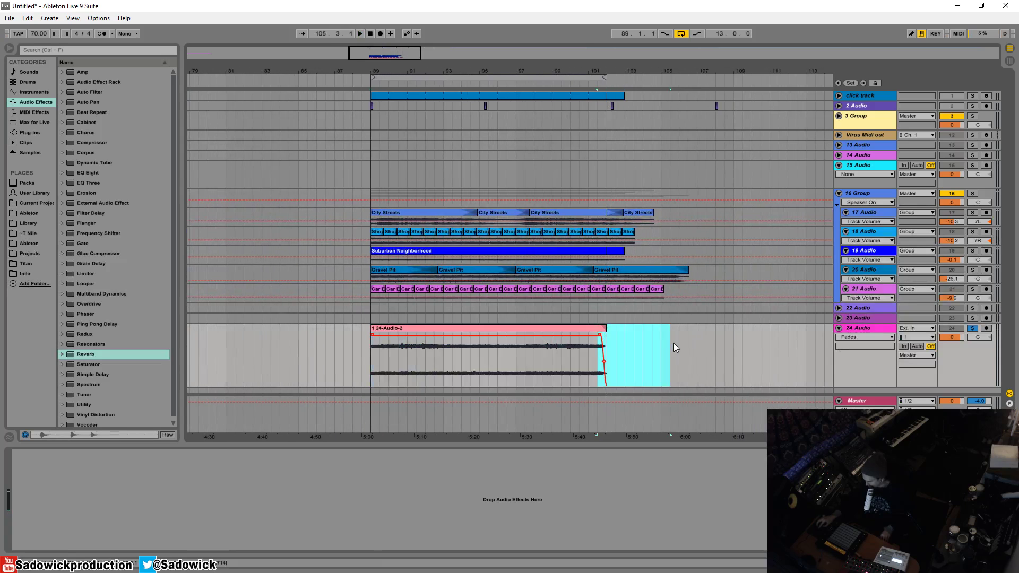
left_click(637, 343)
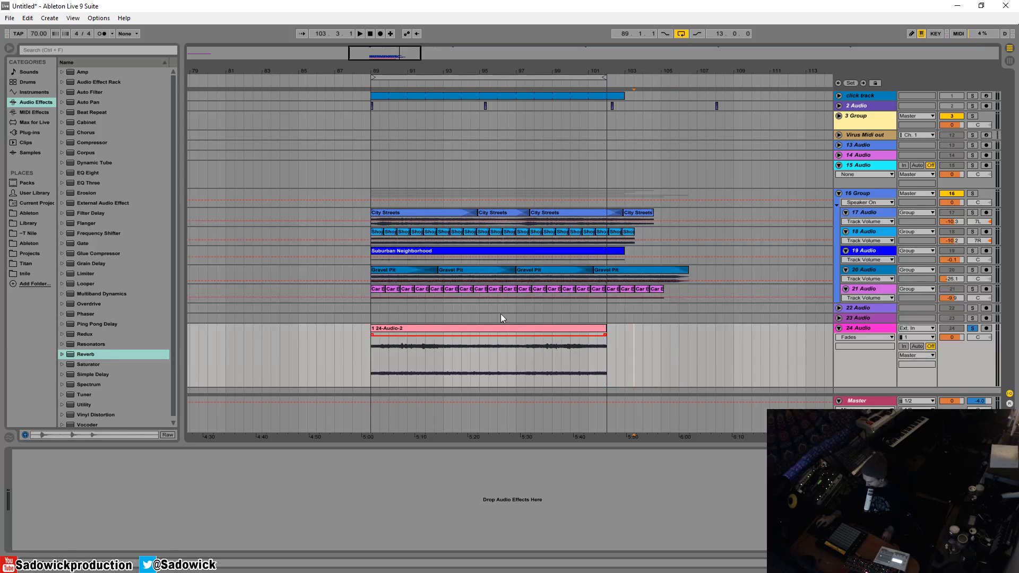
left_click(444, 327)
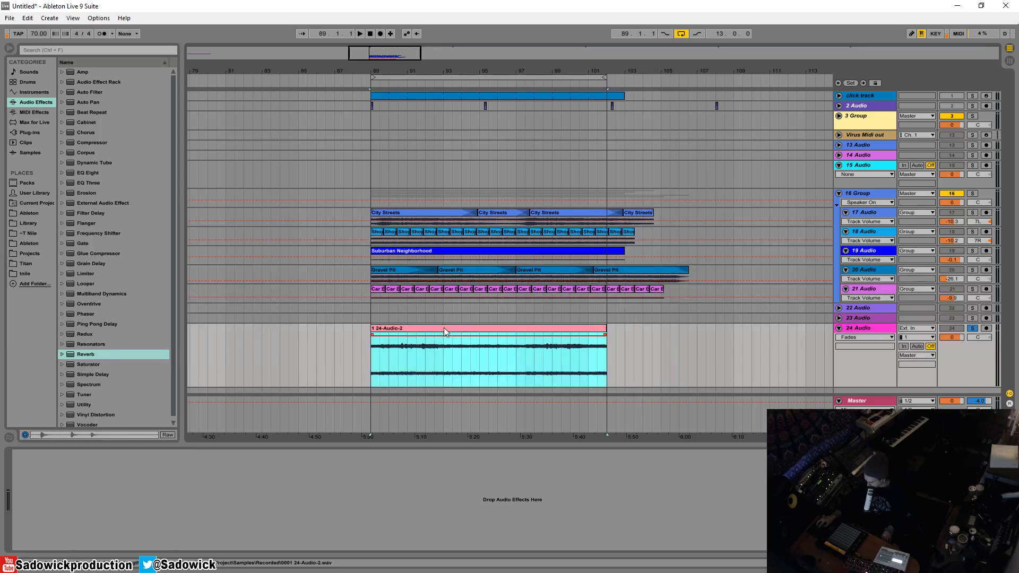
Play the opening of the recorded clip on the 24 Audio track from bar 89.
left_click(373, 359)
key("space")
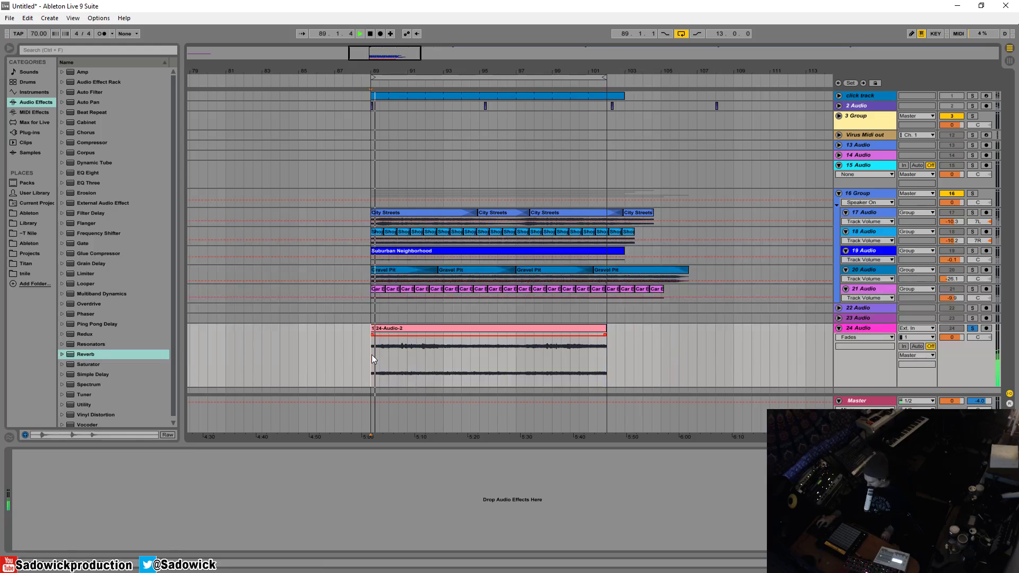
key("space")
Copy the recorded clip's first bar to its end again and shift it earlier to finish at bar 102, crossfaded into the recording.
mouse_move(606, 329)
left_mouse_down()
mouse_move(639, 329)
mouse_move(606, 331)
left_mouse_up()
left_click(371, 359)
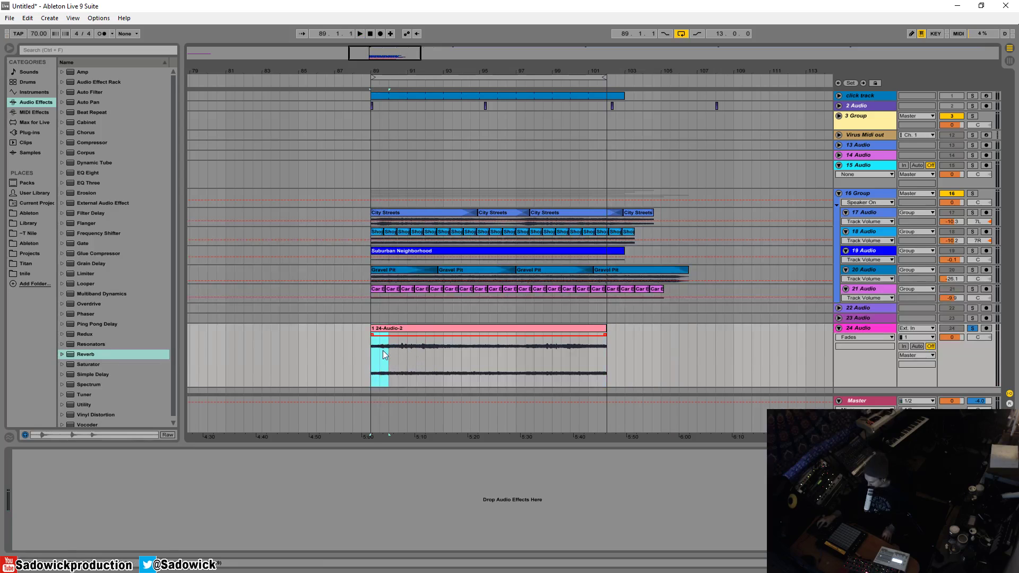
left_click(610, 349)
key("ctrl+v")
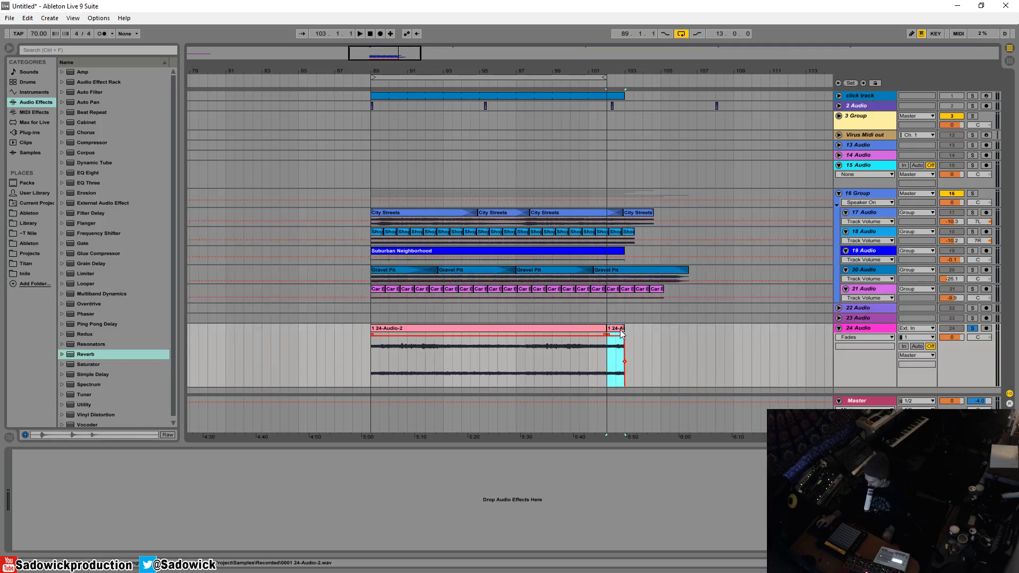
left_click_drag(621, 333, 598, 337)
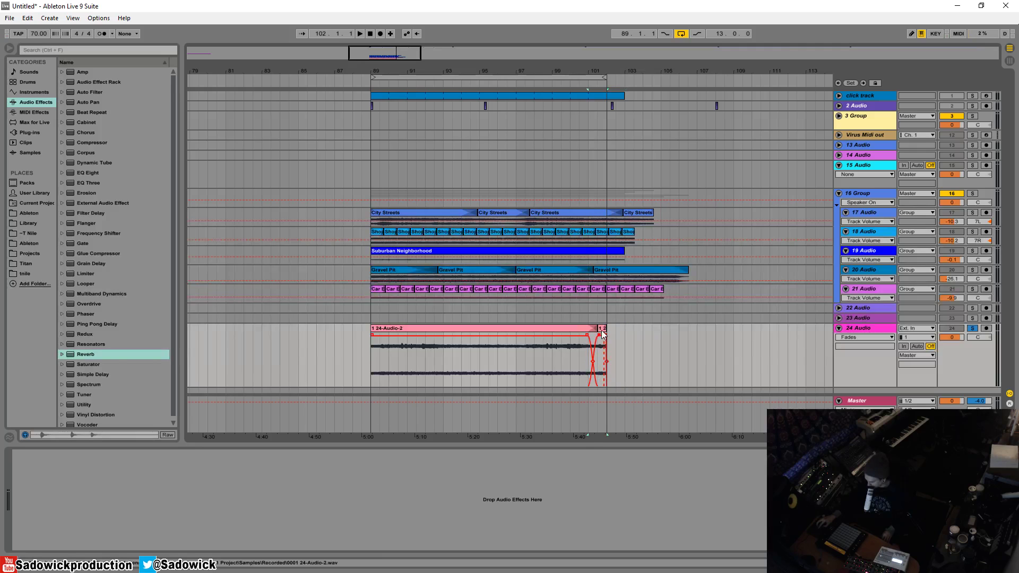
Listen to the transition across the new crossfade near bar 101.
key("space")
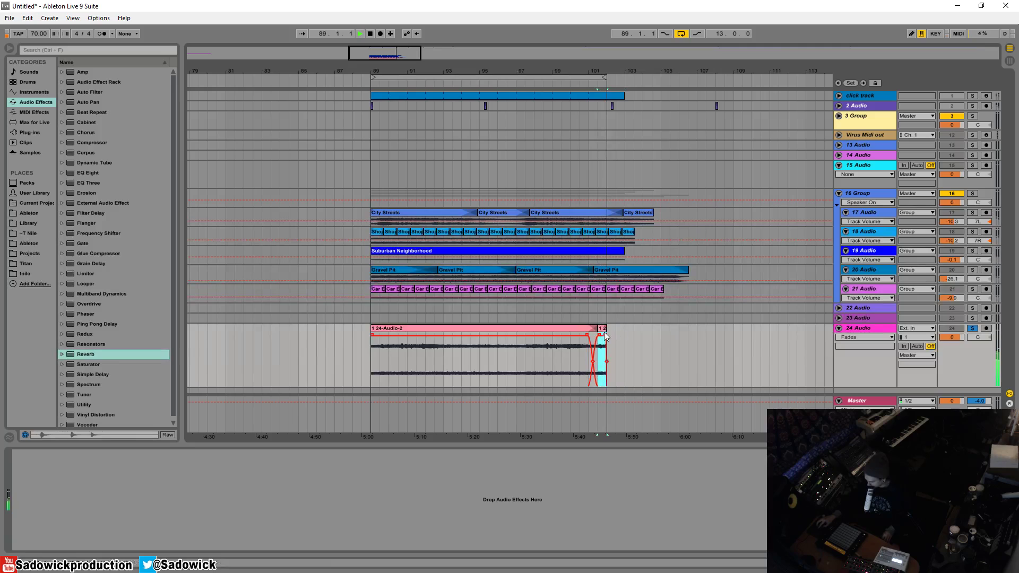
left_click(587, 348)
key("space")
key("space")
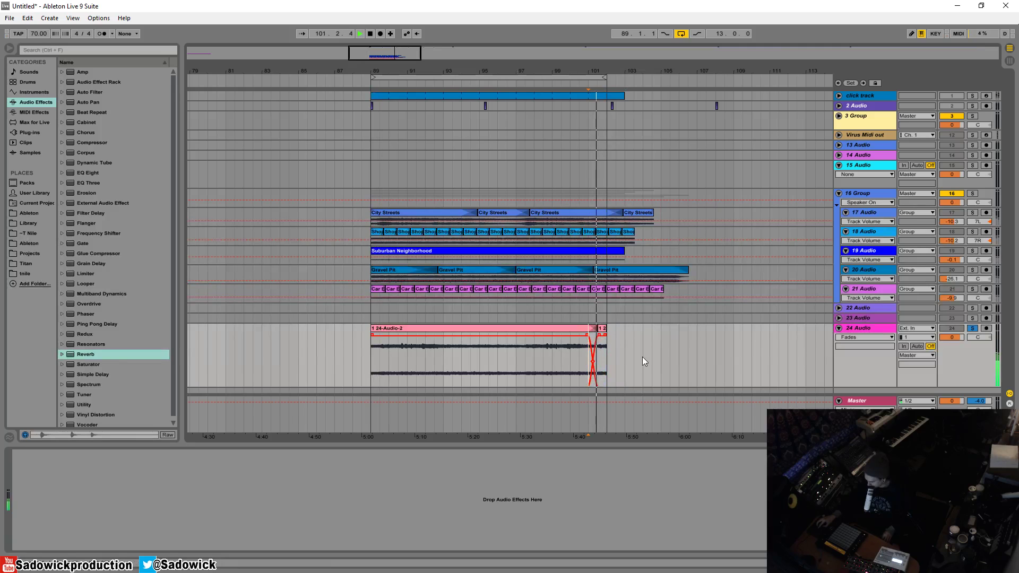
key("space")
Shorten the loop to 12 bars and 2 beats so it ends where the crossfade finishes, and select that range on 24 Audio.
left_click_drag(609, 67, 689, 70)
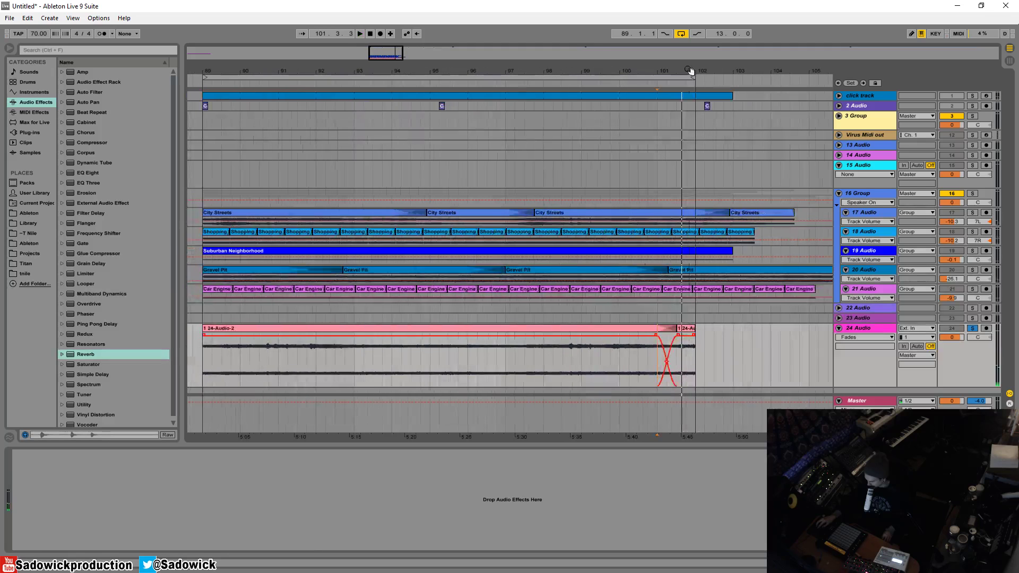
left_click(687, 329)
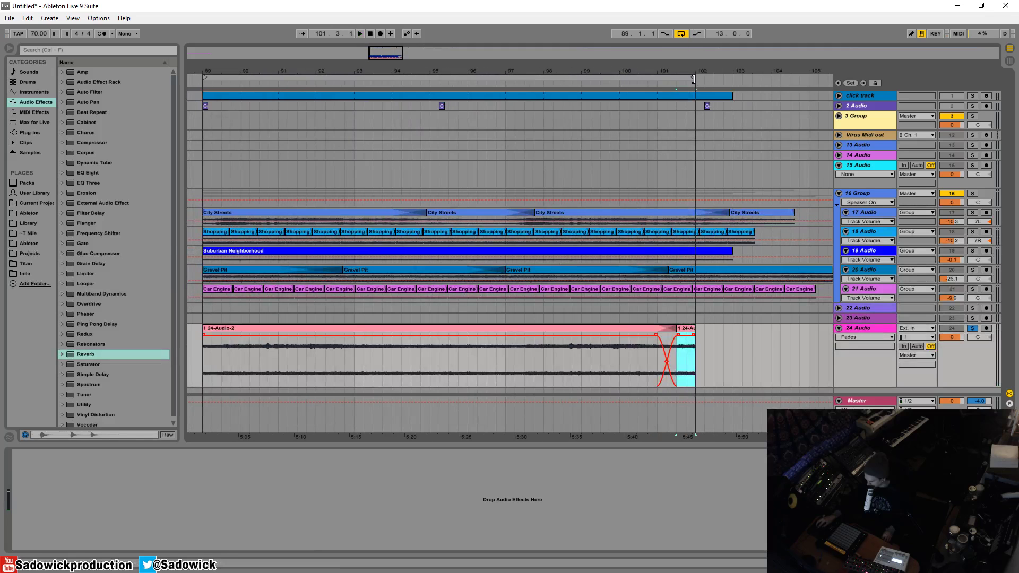
left_click_drag(693, 78, 668, 82)
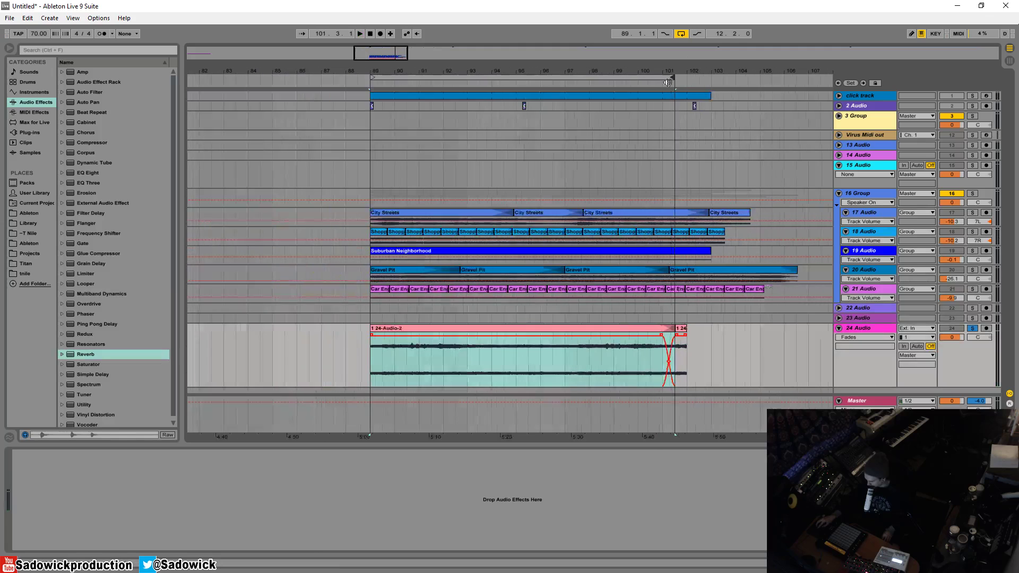
left_click(663, 85)
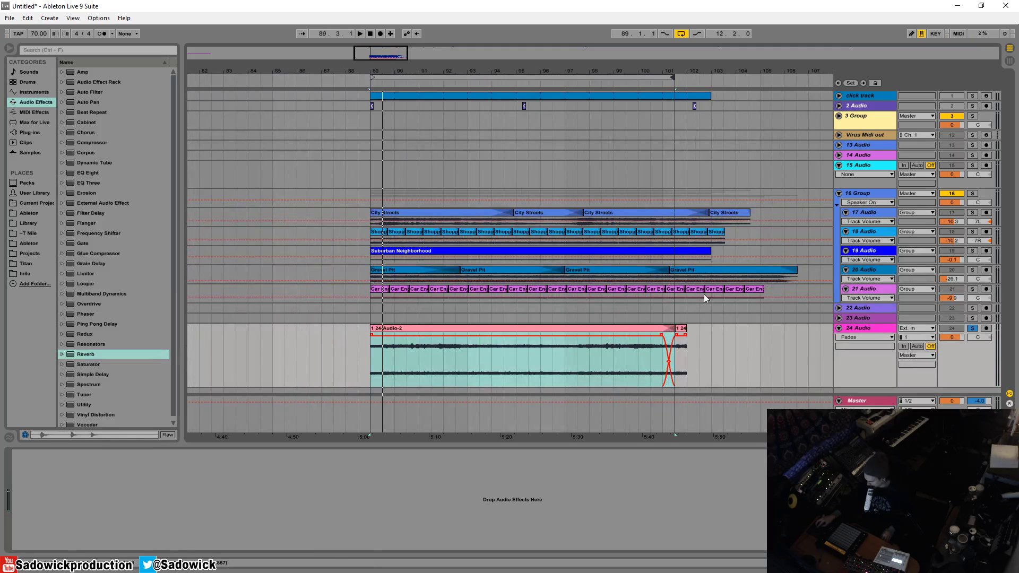
left_click_drag(681, 70, 427, 54)
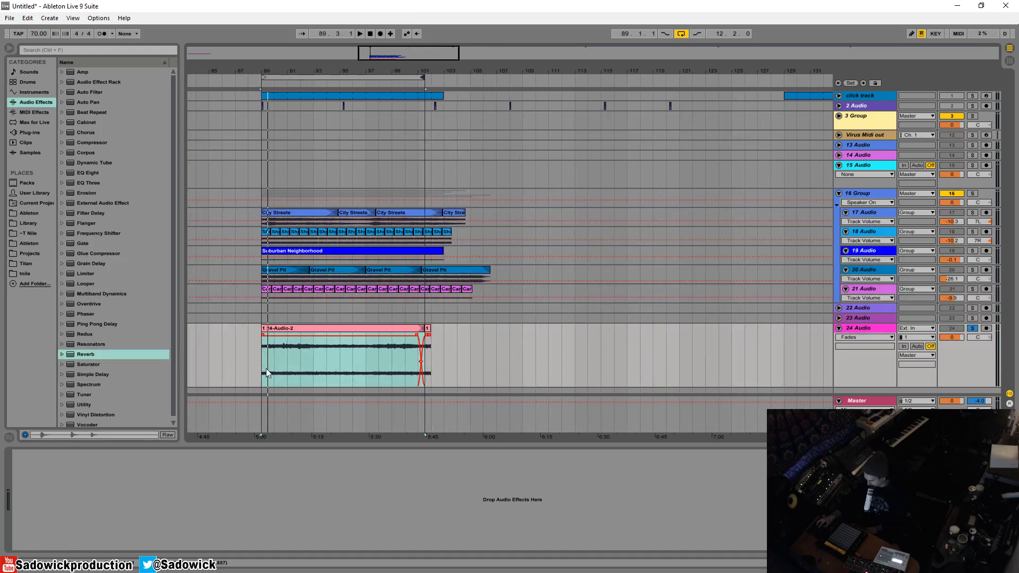
left_click_drag(266, 368, 428, 374)
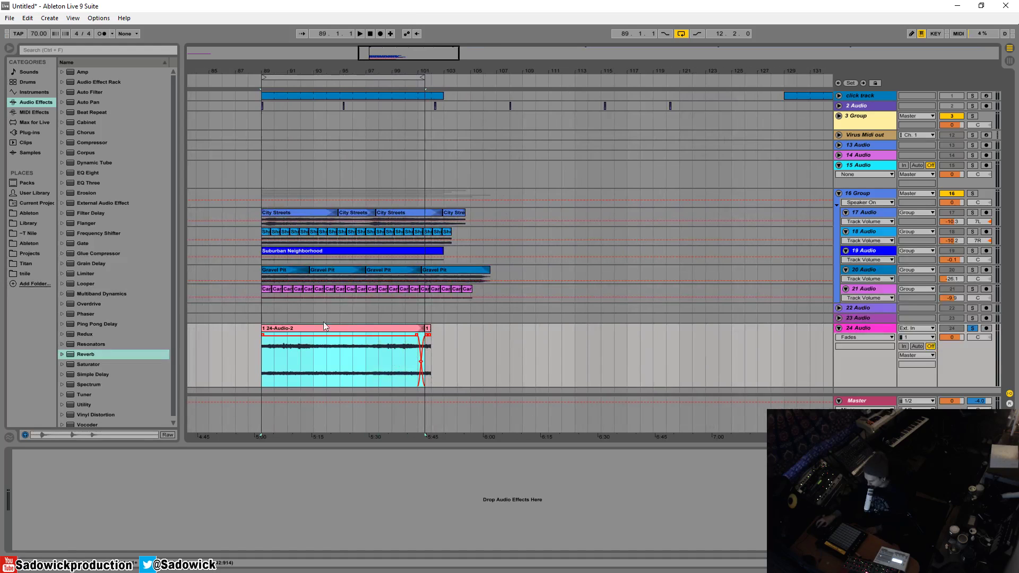
Review the audio export settings for rendering the selected loop range from the master track.
left_click(9, 17)
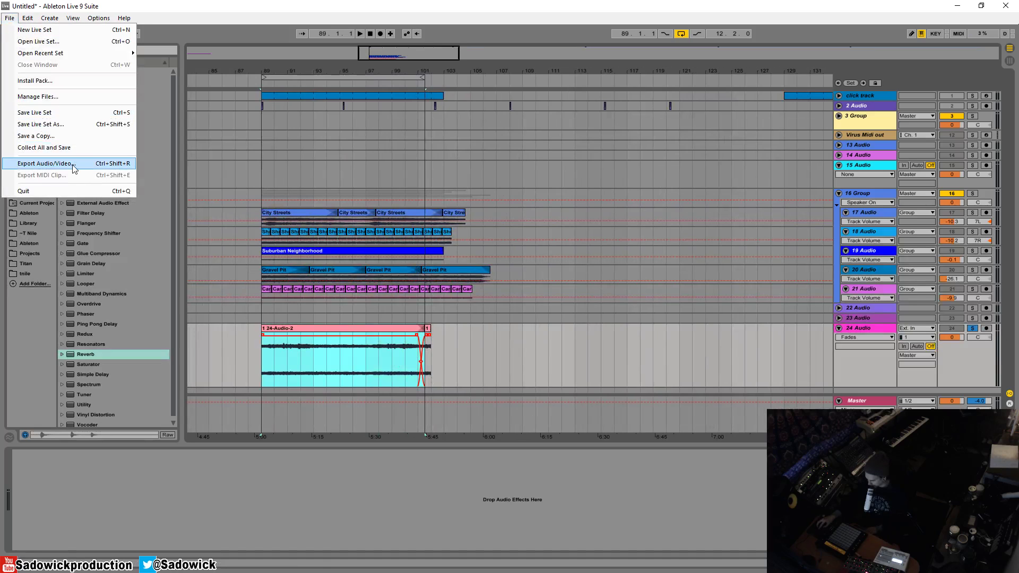
left_click(73, 168)
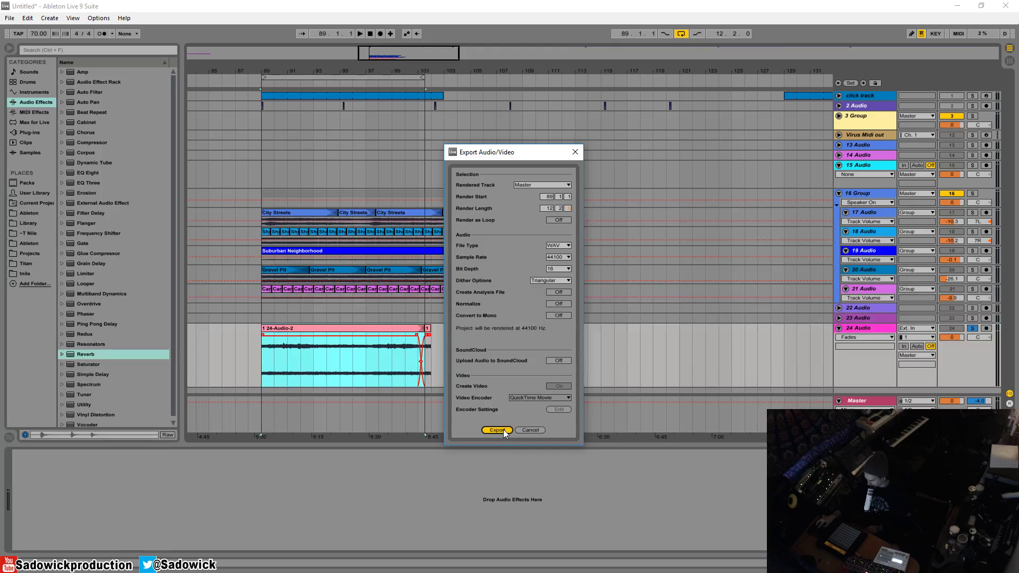
left_click(498, 430)
left_click_drag(971, 364, 972, 360)
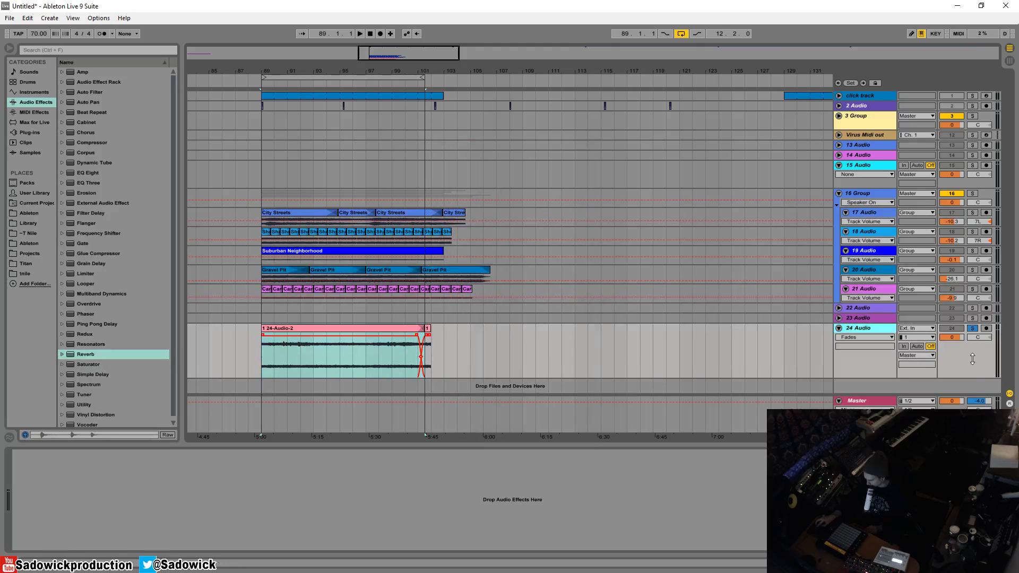
left_click_drag(263, 106, 732, 107)
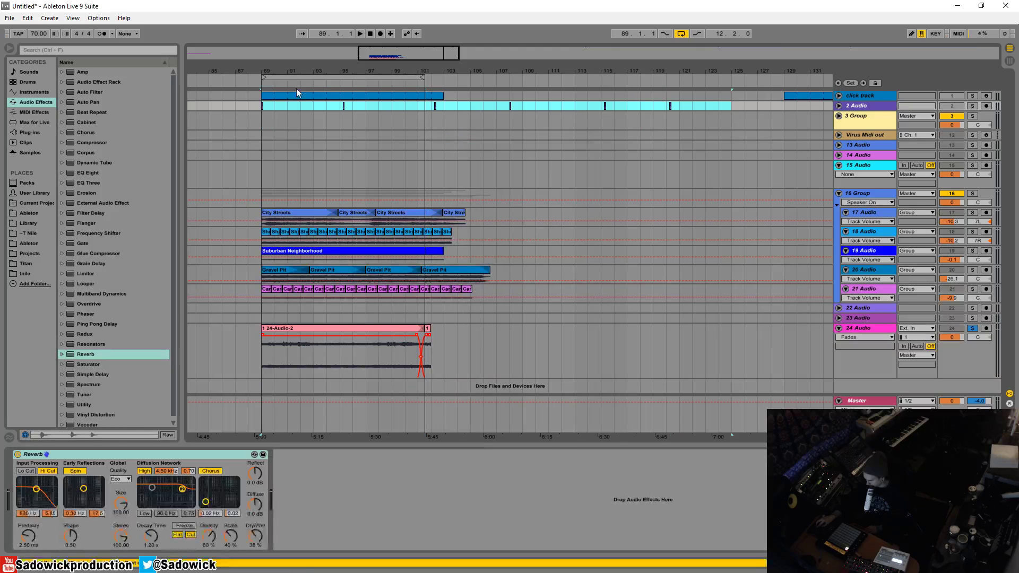
right_click(265, 106)
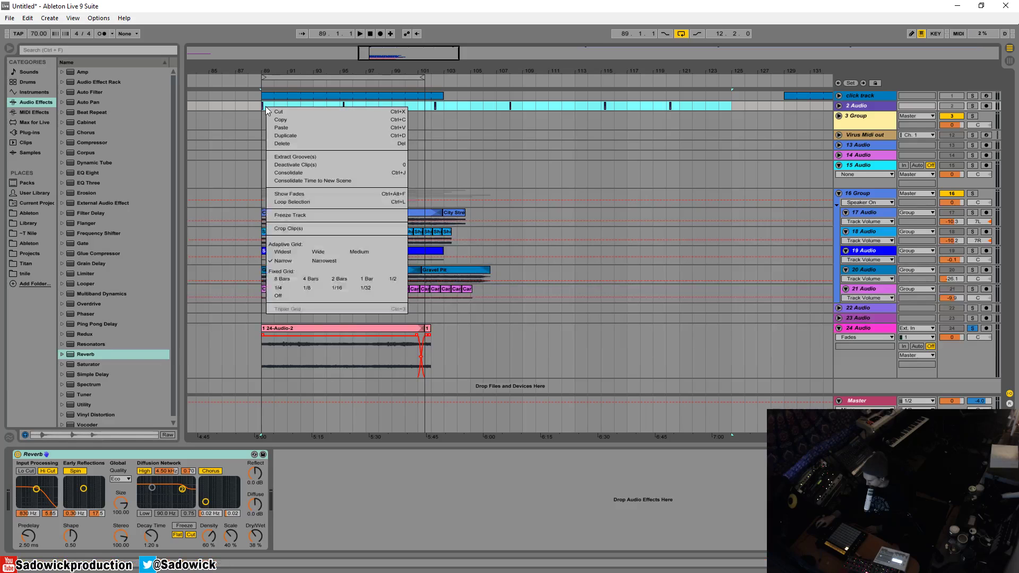
left_click(275, 120)
left_click(248, 119)
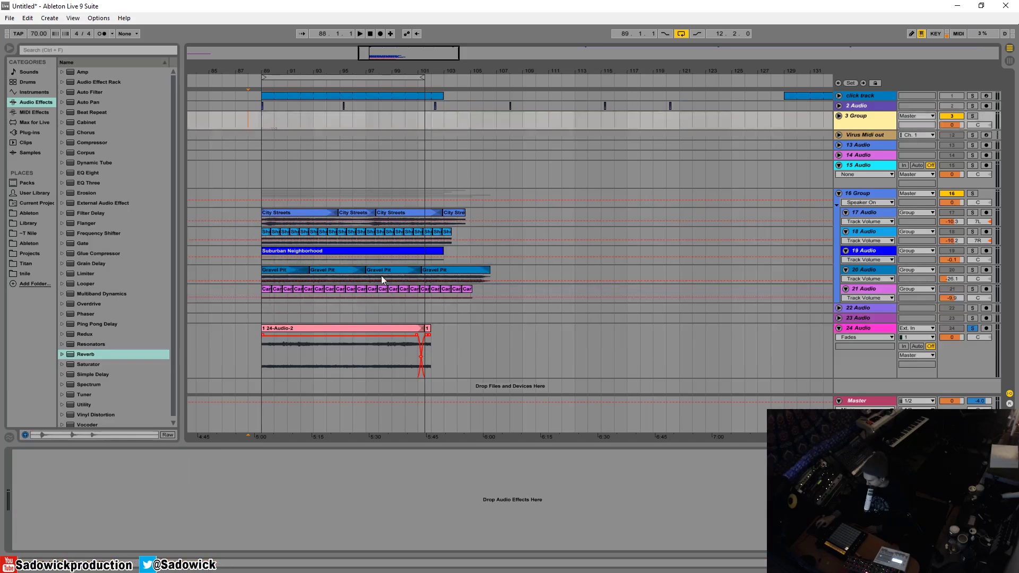
Reduce the height of the 24 Audio track and take it off solo, with 16 Group collapsed and muted.
left_click_drag(956, 374, 963, 350)
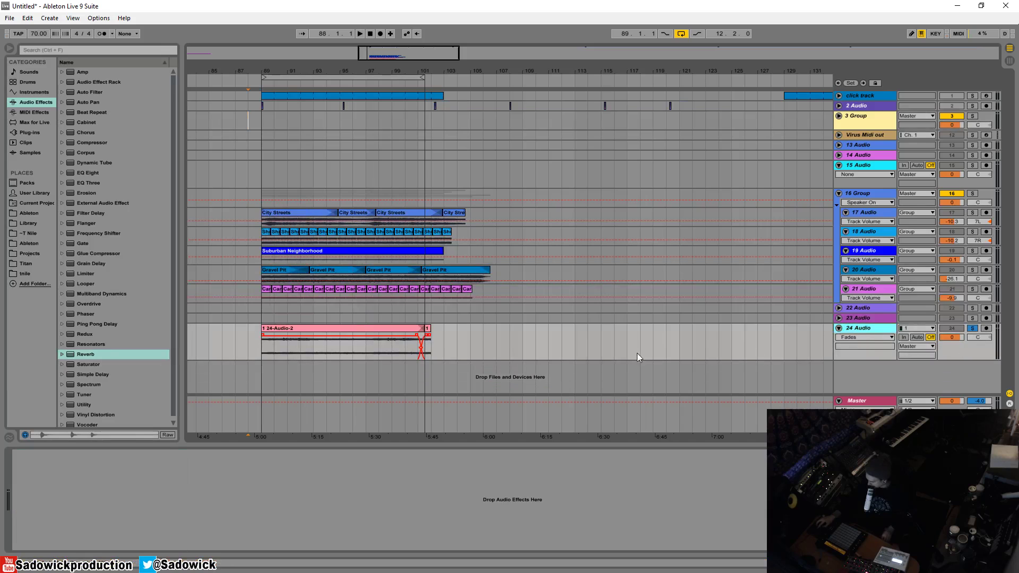
left_click(838, 194)
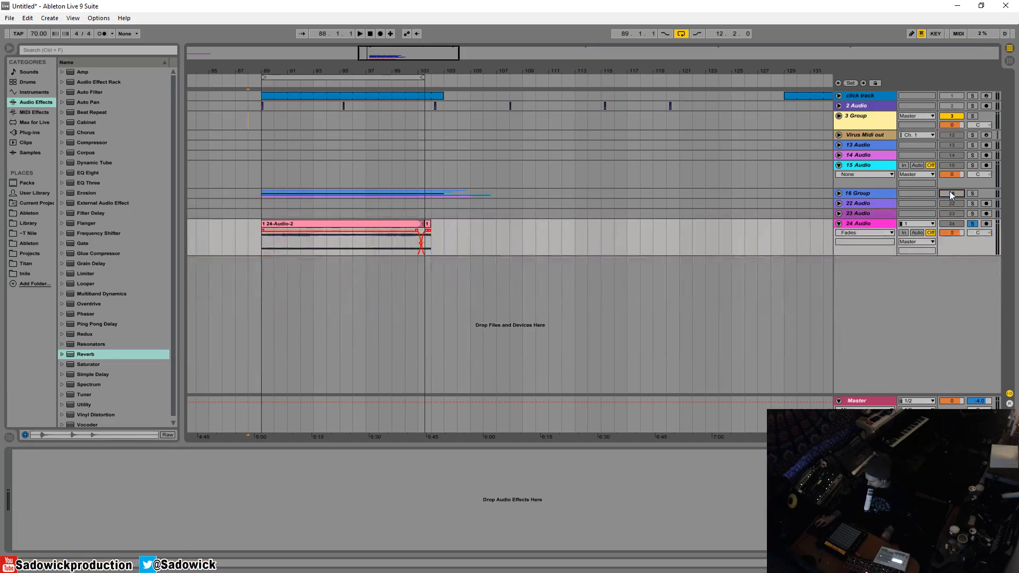
left_click(974, 224)
Play the recorded clip on 24 Audio from its start without solo.
key("space")
left_click(335, 225)
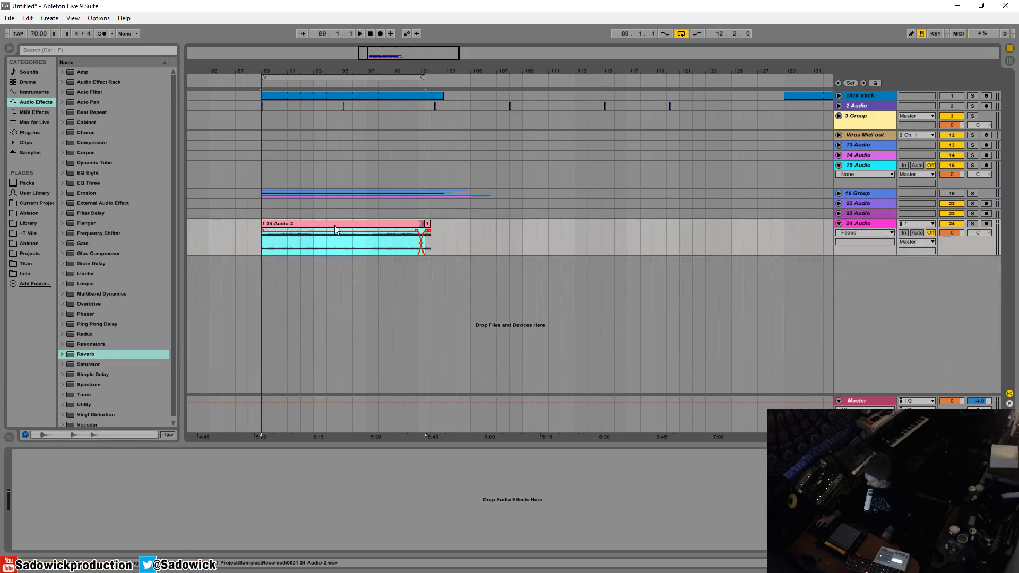
key("space")
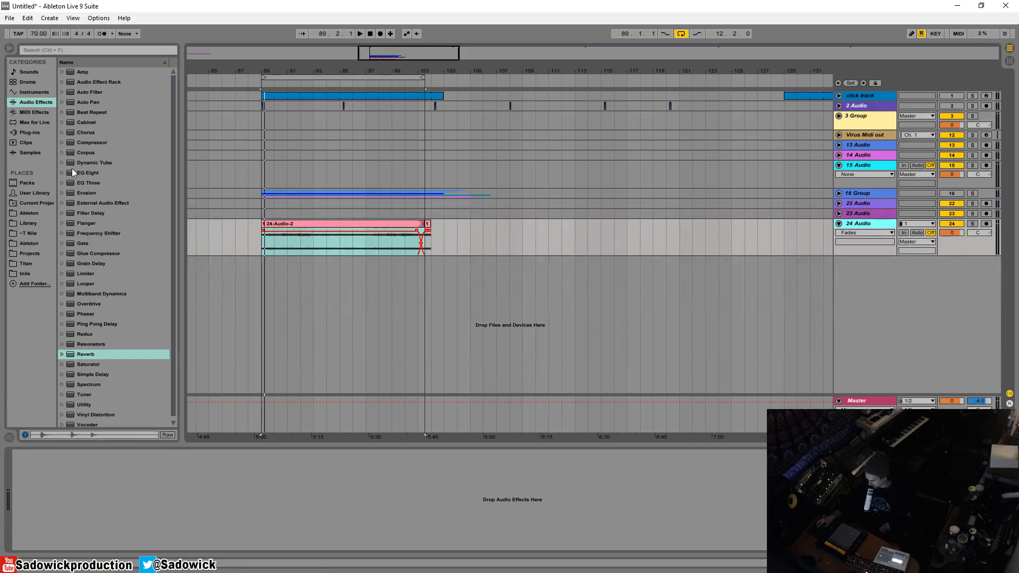
Add the FabFilter Pro-Q 2 equalizer to the 24 Audio track and show its editor window.
left_click(25, 134)
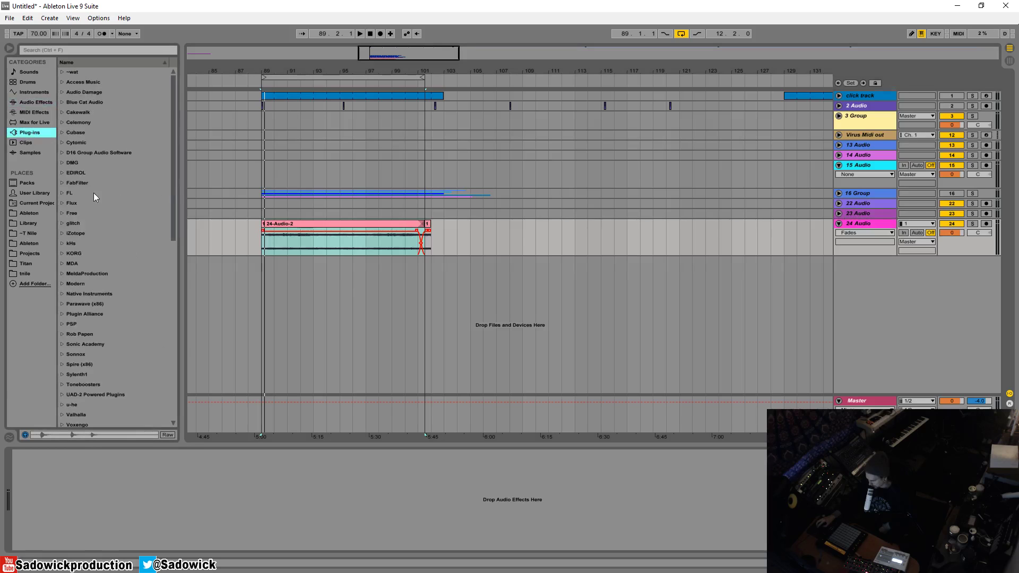
left_click(61, 184)
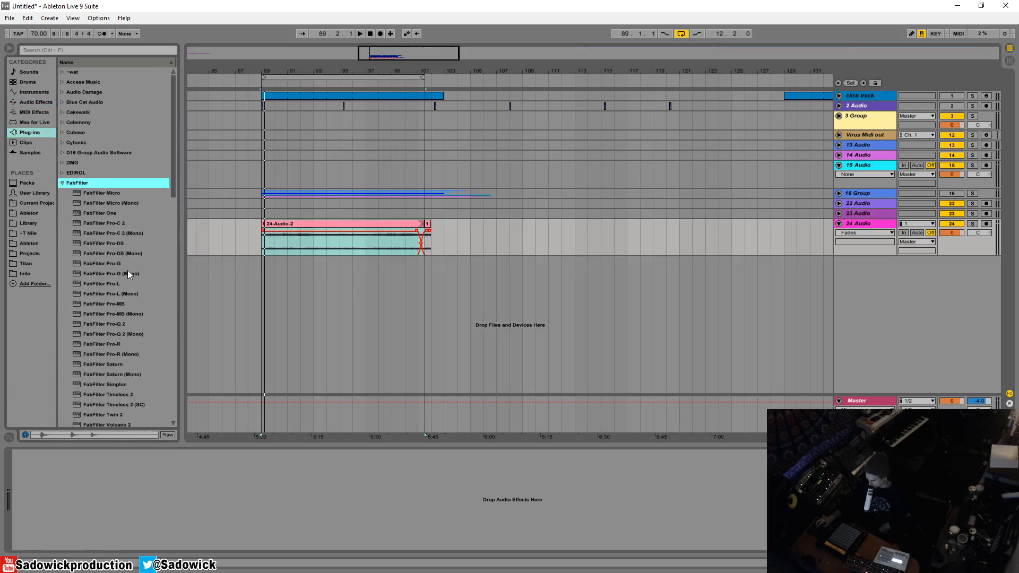
left_click_drag(111, 318, 116, 323)
left_click_drag(325, 243, 325, 242)
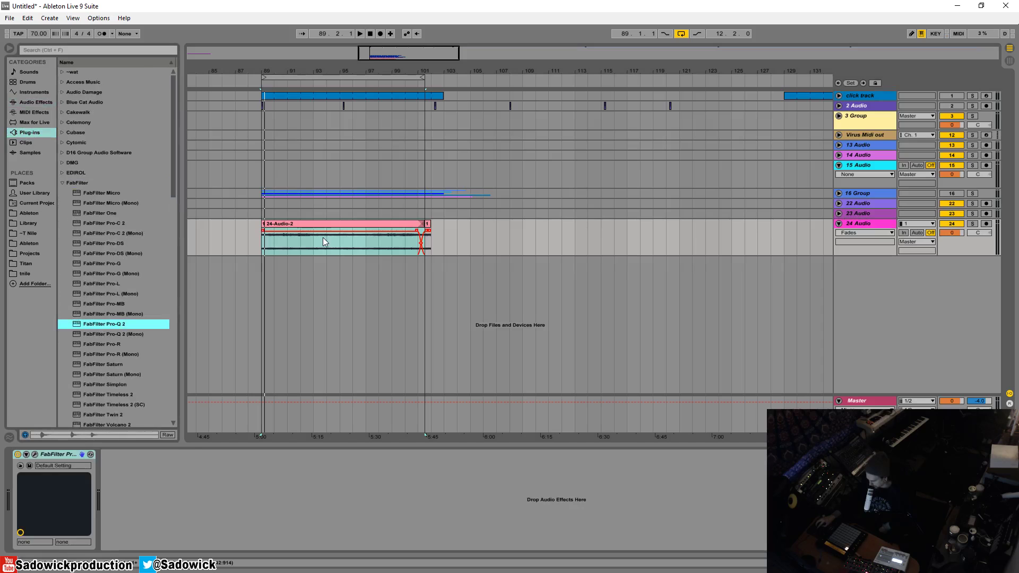
left_click(36, 455)
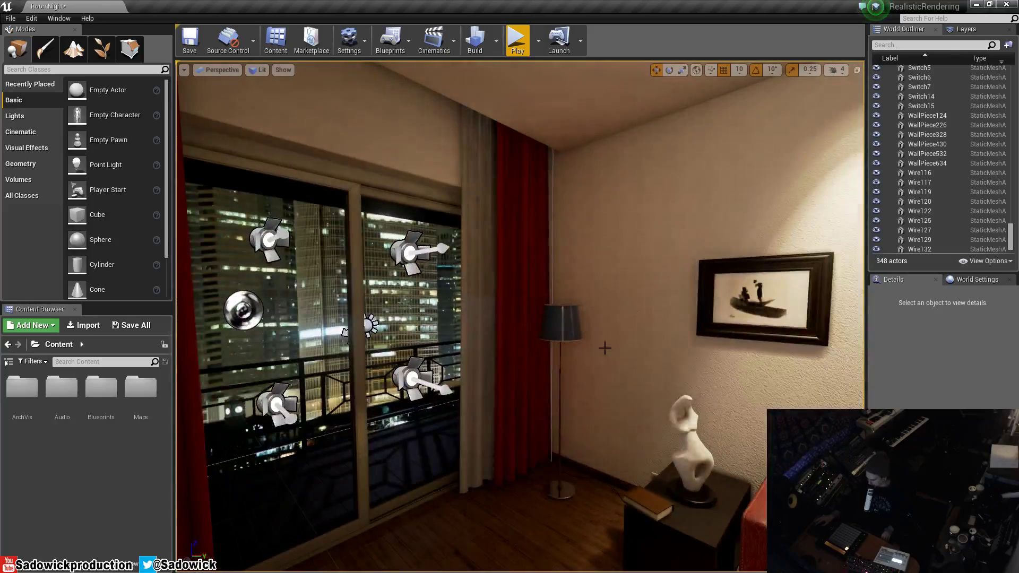
In Unreal Editor, look around the night-time room and examine the balcony window and the city view outside.
left_click_drag(605, 348, 780, 351)
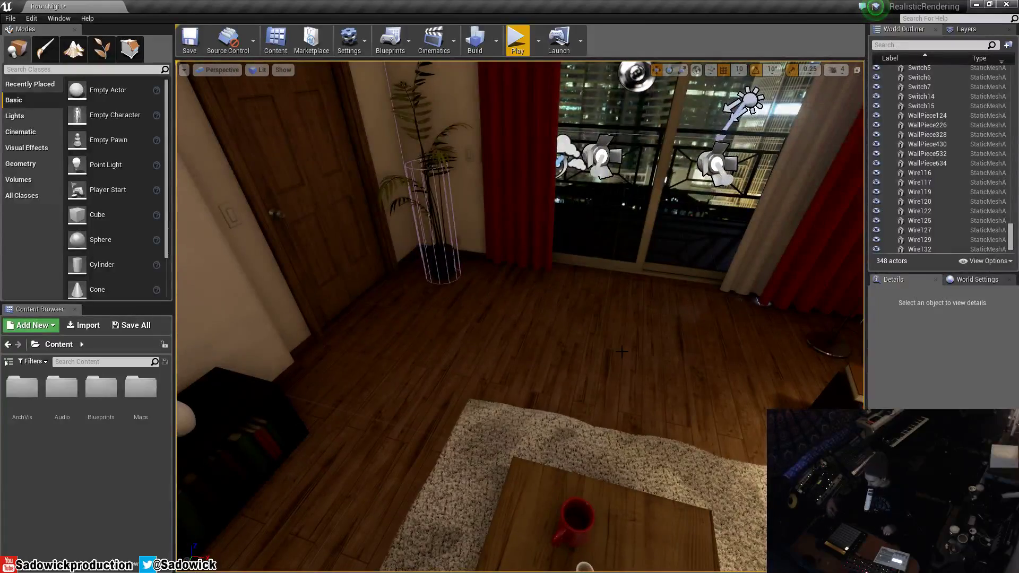
left_click_drag(616, 382, 657, 289)
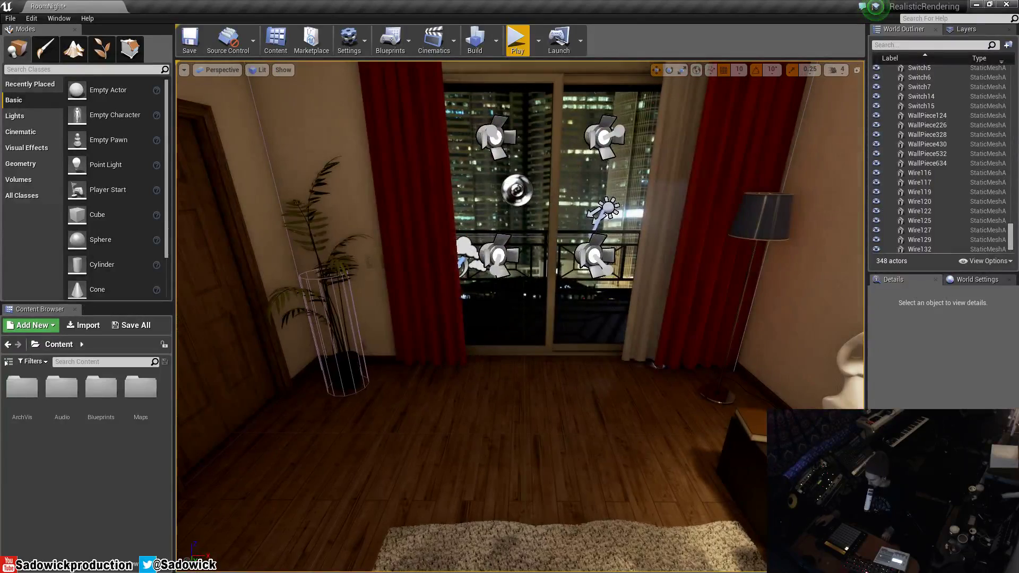
left_click_drag(620, 413, 663, 296)
left_click_drag(552, 367, 526, 363)
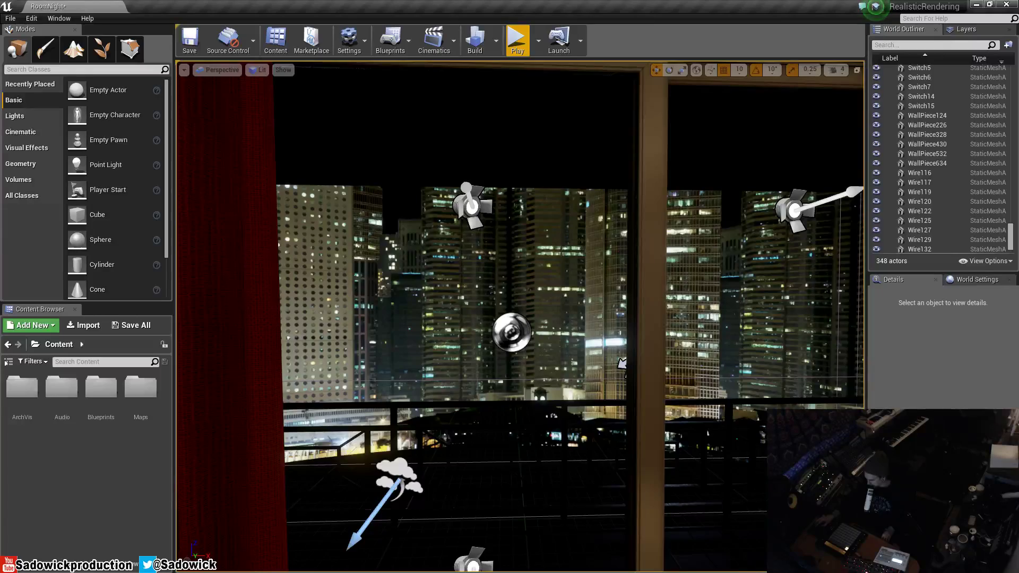
left_click_drag(525, 364, 526, 319)
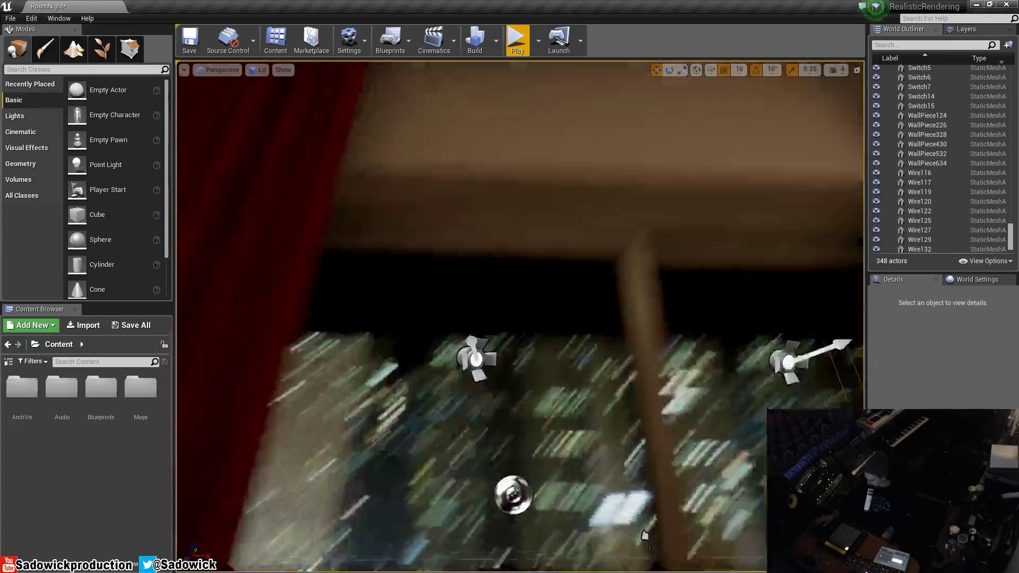
left_click_drag(644, 535, 374, 384)
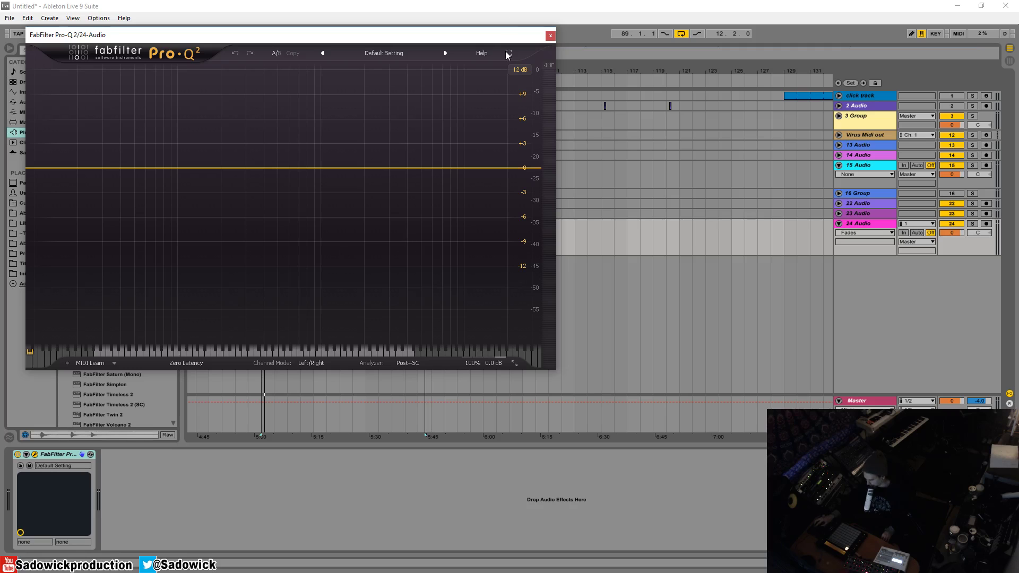
Back in Ableton Live, centre the Pro-Q 2 window and play the loop to examine its frequency spectrum.
left_click_drag(473, 34, 612, 139)
left_click_drag(519, 139, 785, 301)
left_click(357, 234)
left_click_drag(711, 301, 506, 123)
key("space")
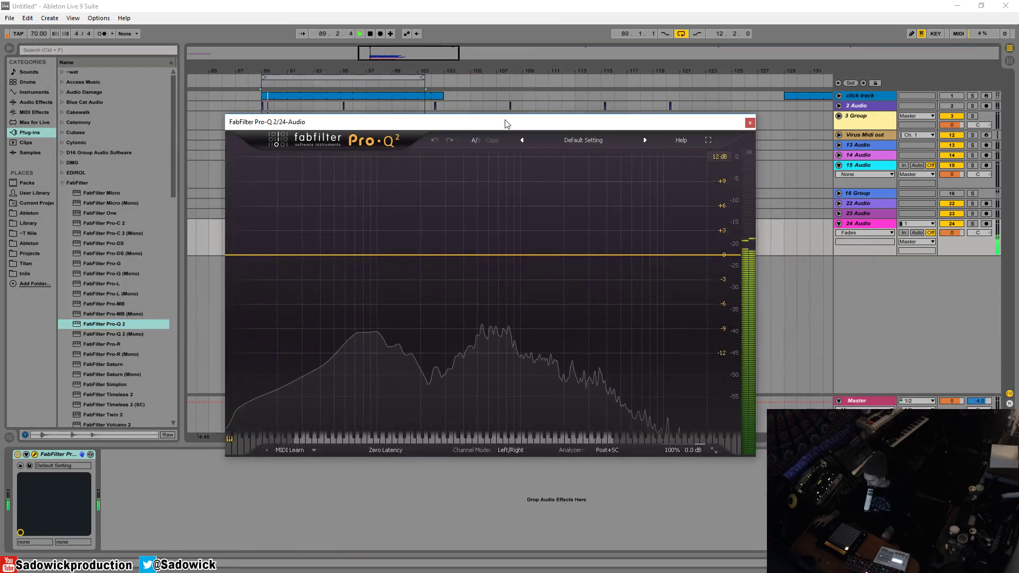
Add a 12 dB/oct high-cut band at about 20.8 kHz in Pro-Q 2 and audition the loop through it.
double_click(703, 255)
key("space")
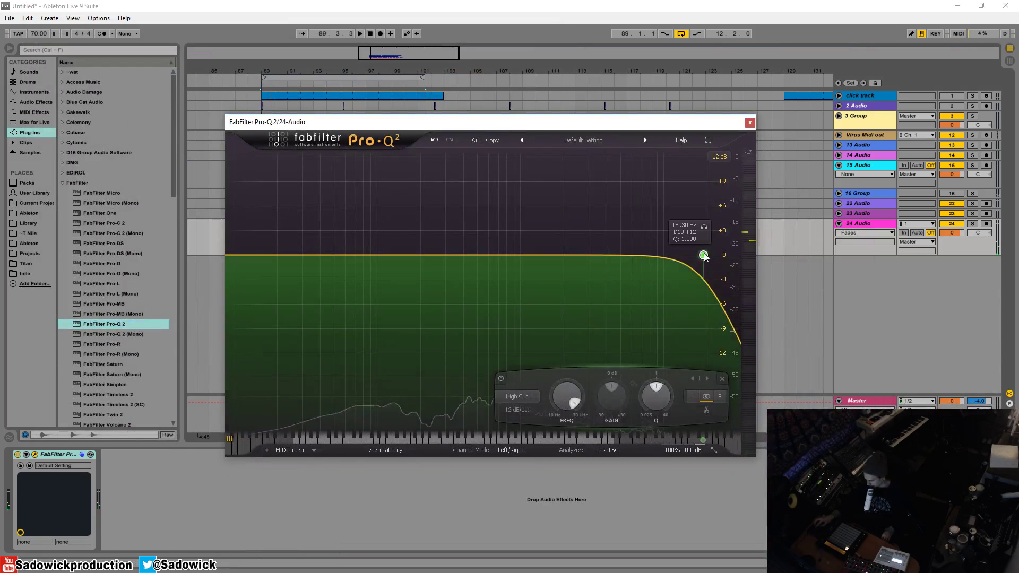
mouse_move(704, 259)
left_mouse_down()
mouse_move(723, 260)
mouse_move(709, 260)
left_mouse_up()
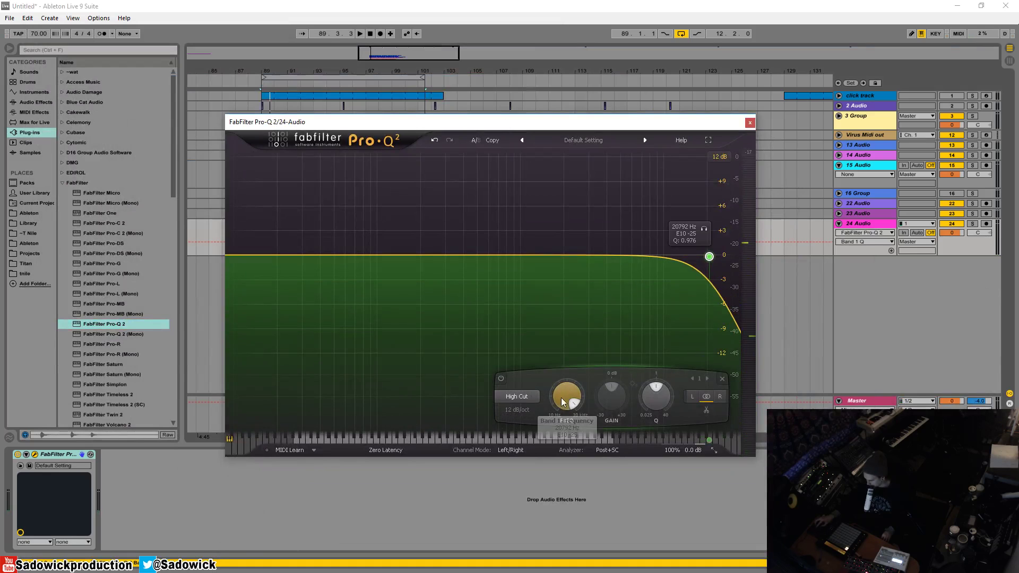
key("space")
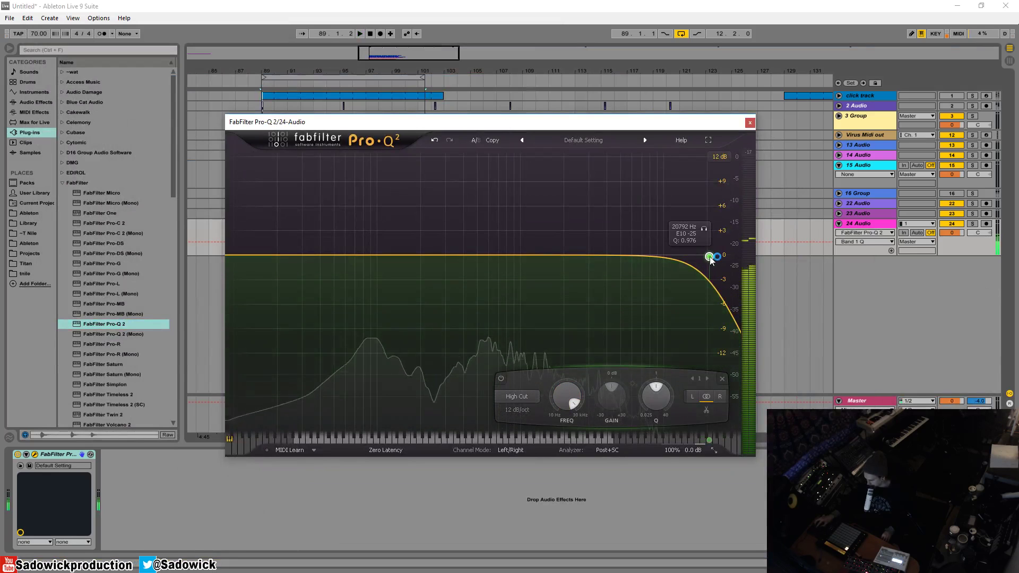
Lower the high-cut band to about 803 Hz and audition the loop, with the Pro-Q 2 window moved aside.
left_click_drag(570, 400, 585, 479)
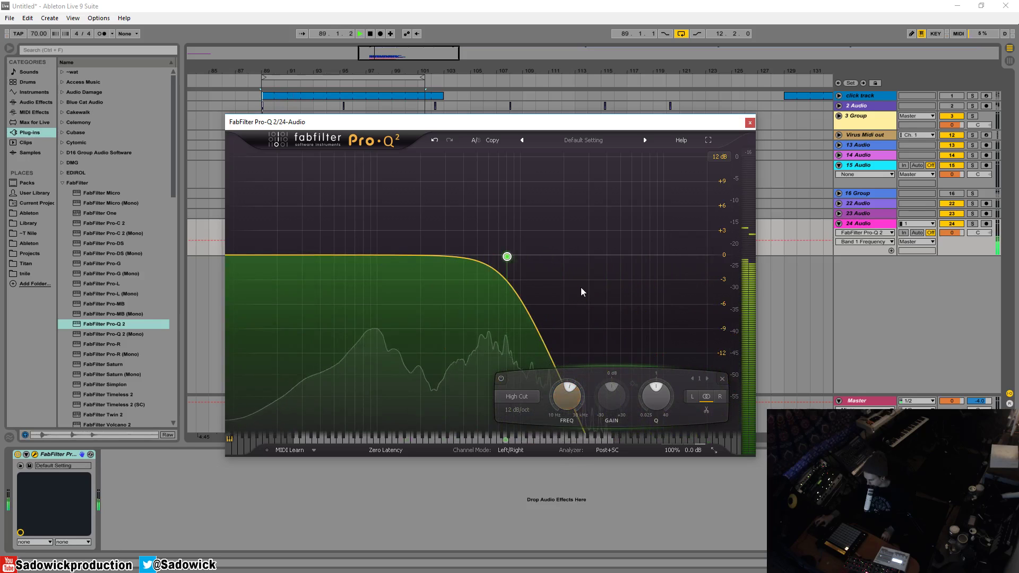
left_click_drag(544, 123, 499, 135)
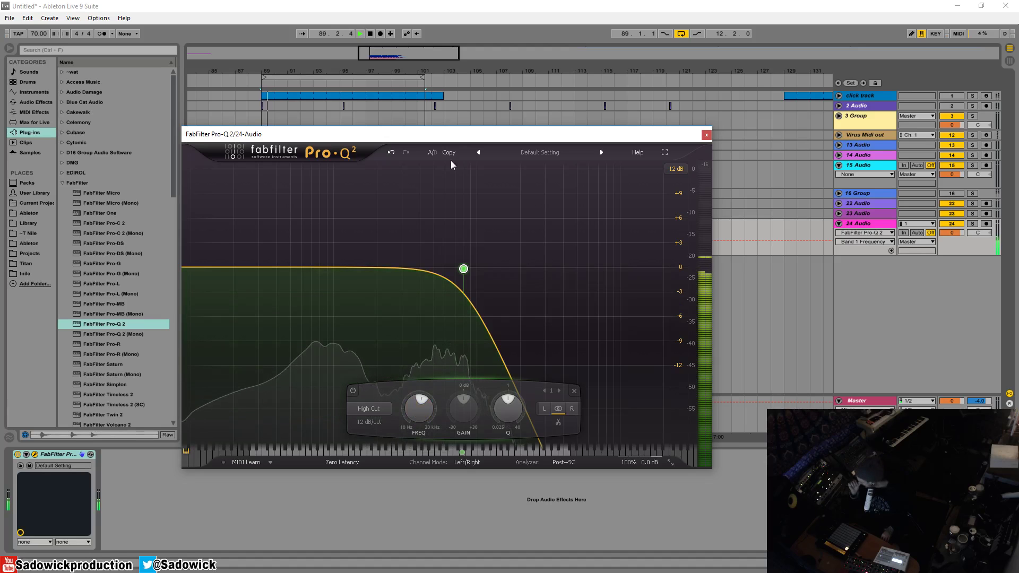
key("space")
mouse_move(457, 276)
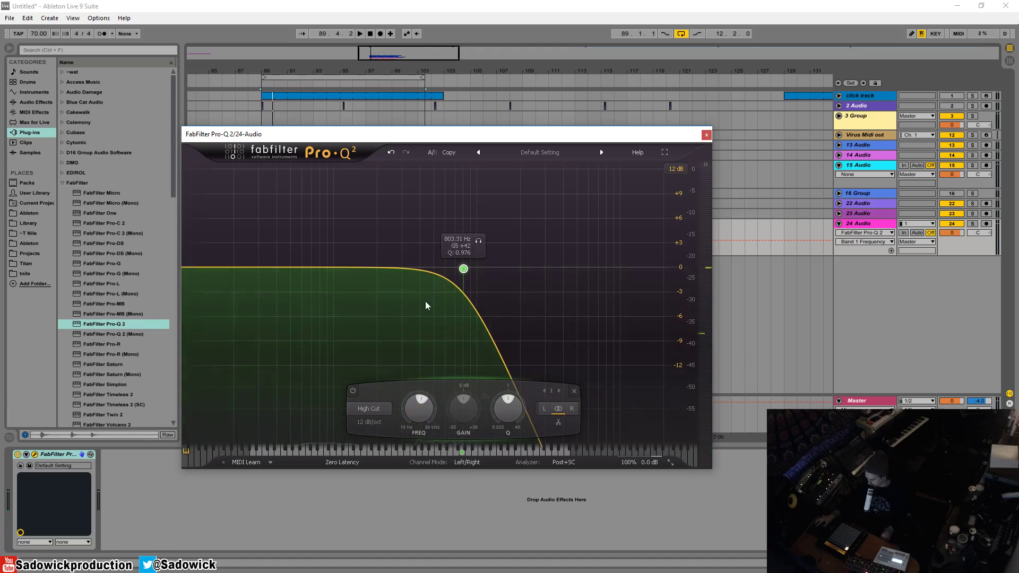
Set the high-cut slope to 24 dB/oct and raise its frequency to about 994 Hz while auditioning the loop.
left_click(378, 423)
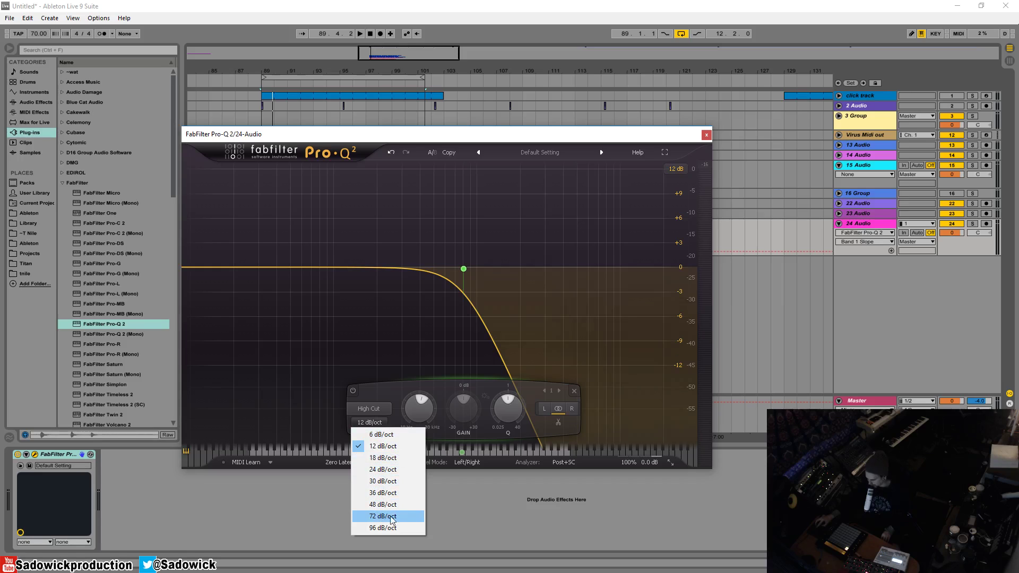
left_click(392, 470)
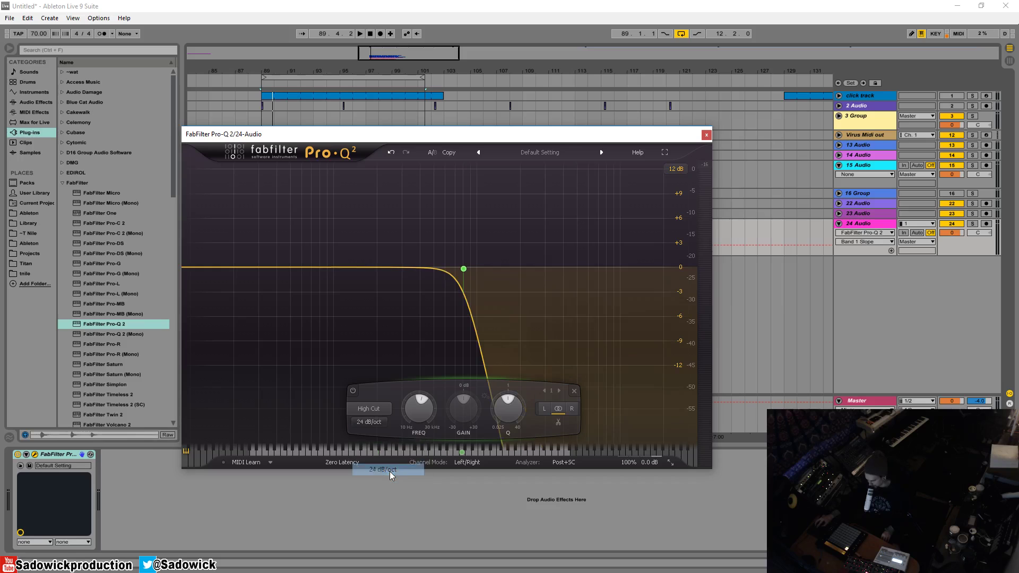
key("space")
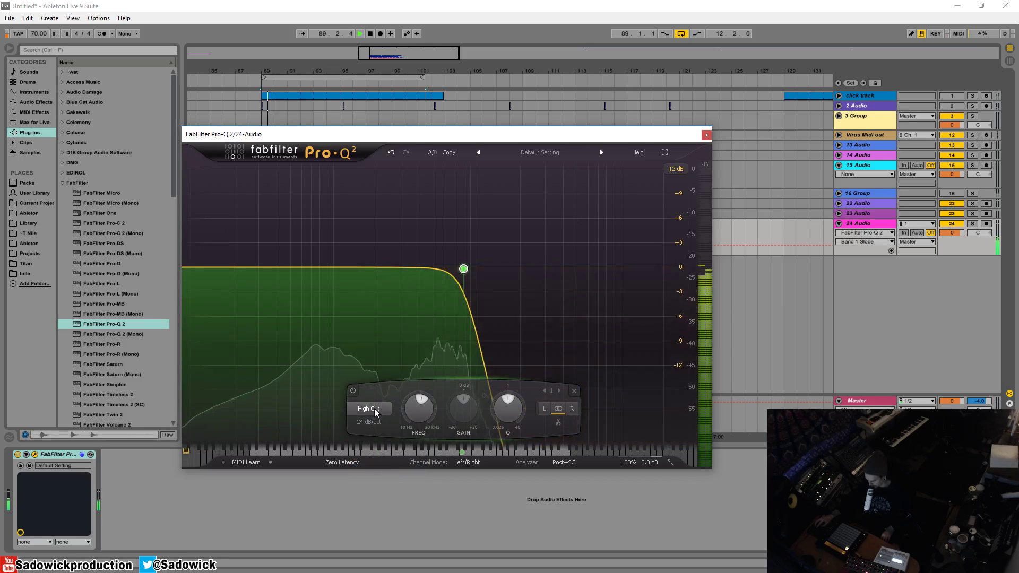
left_click_drag(466, 269, 470, 270)
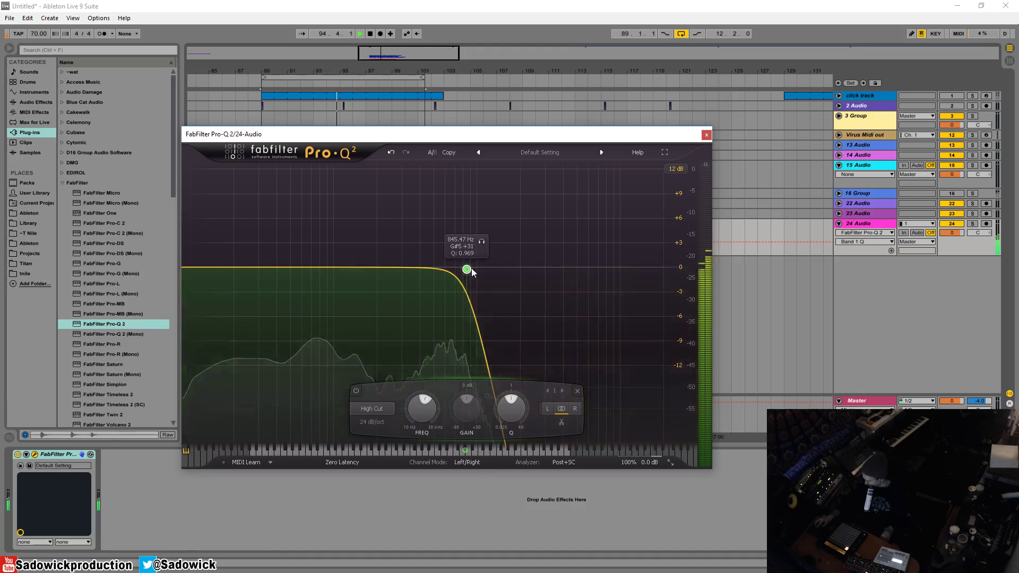
Add a low-cut band at about 35 Hz in Pro-Q 2 and audition the filtered loop.
left_click(277, 268)
left_click_drag(276, 268, 228, 293)
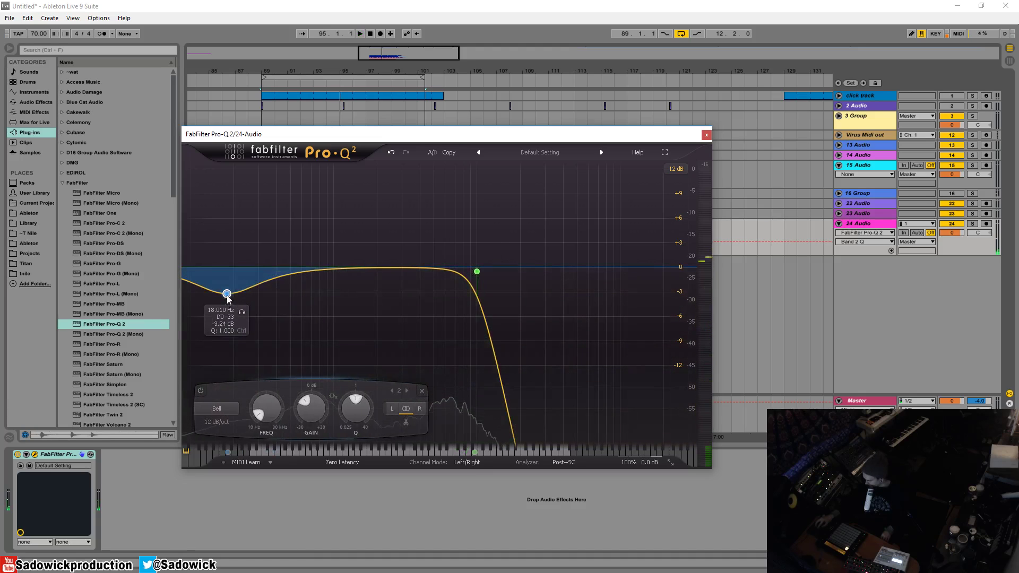
left_click(234, 409)
left_click(223, 448)
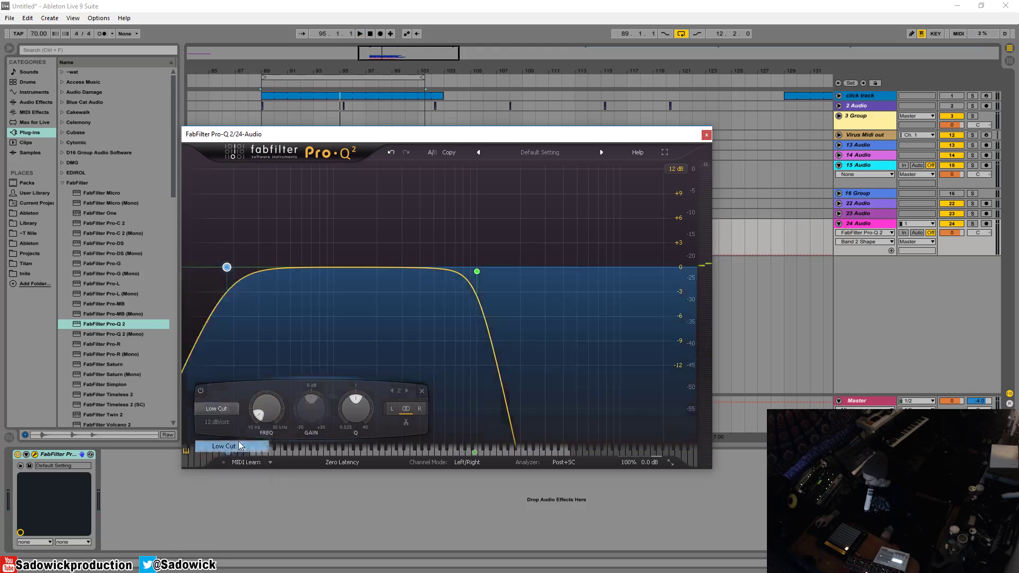
left_click_drag(229, 268, 269, 268)
key("space")
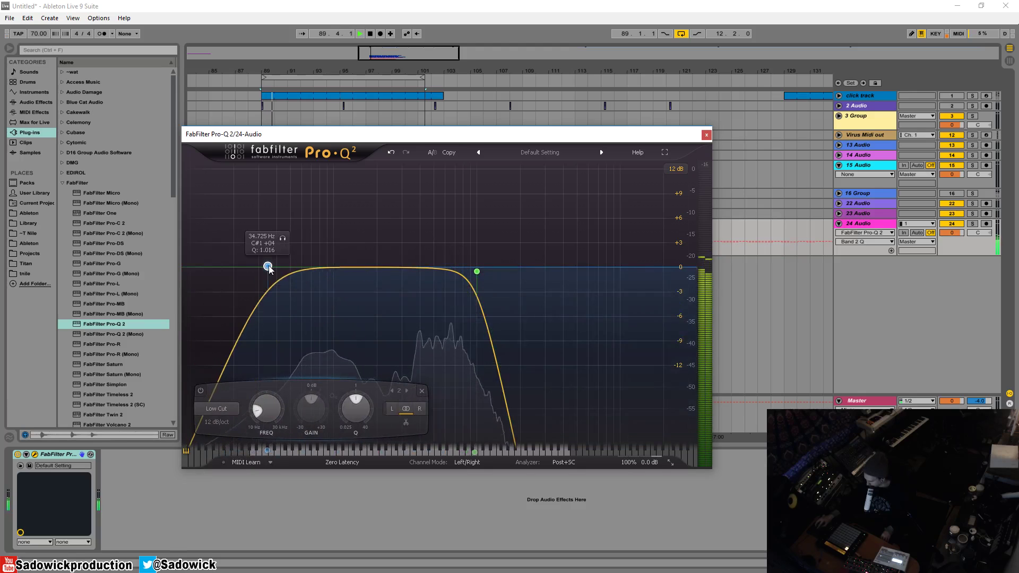
Add a bell cut of about 10 dB between the two cut bands and fine-tune the high cut to about 977 Hz.
left_click_drag(347, 270, 378, 355)
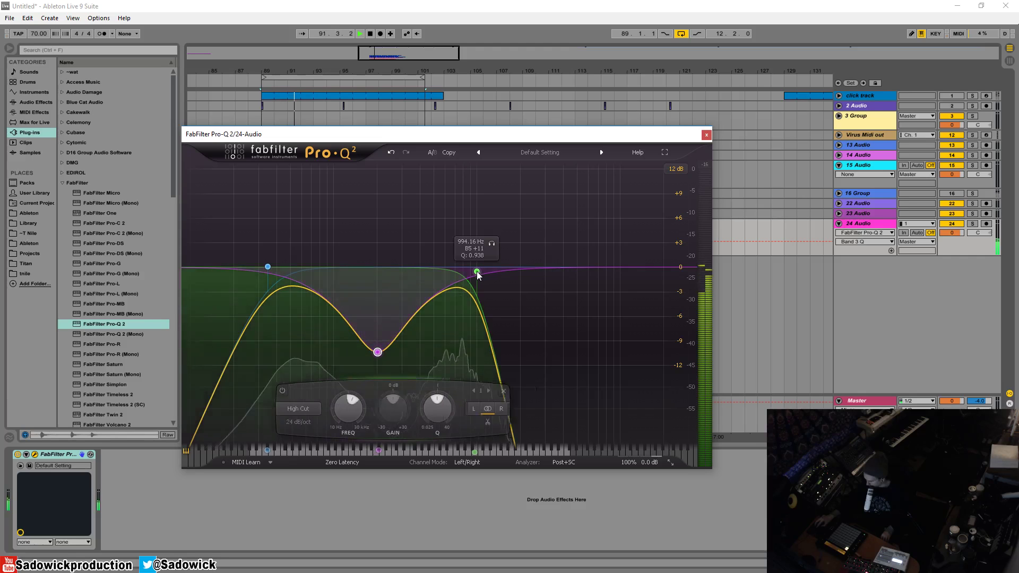
mouse_move(478, 273)
left_mouse_down()
mouse_move(473, 247)
mouse_move(478, 267)
left_mouse_up()
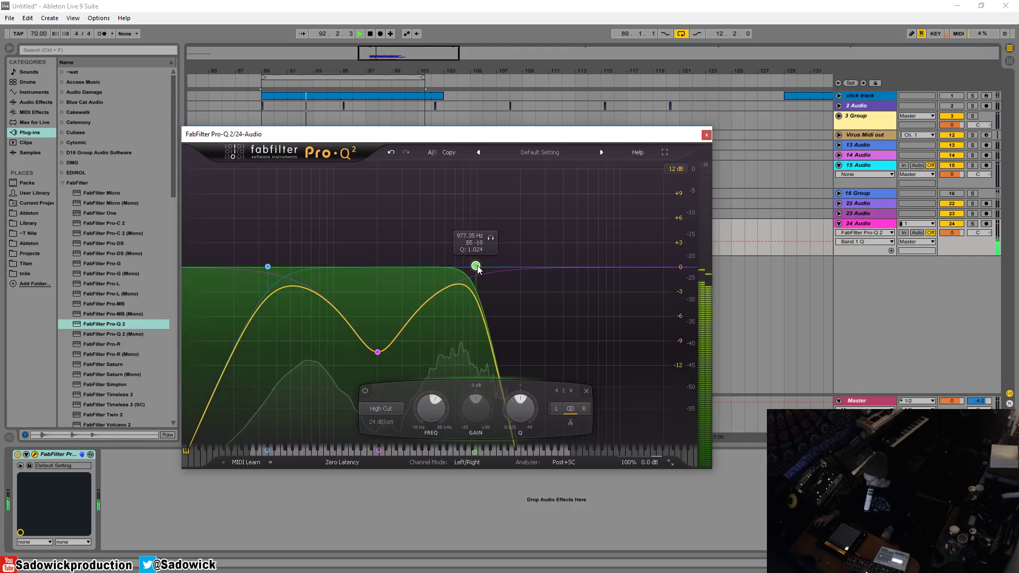
left_click(708, 136)
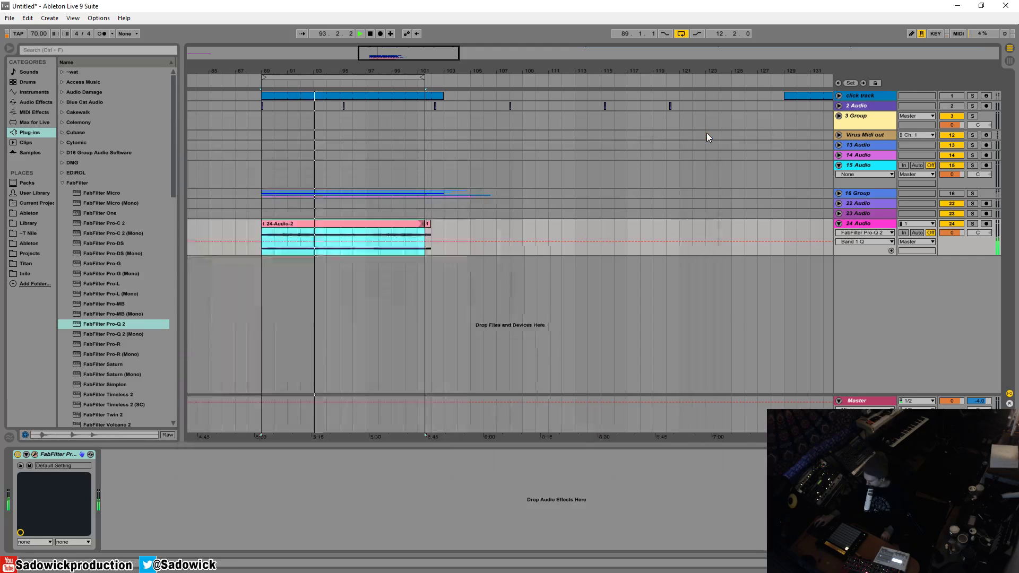
key("space")
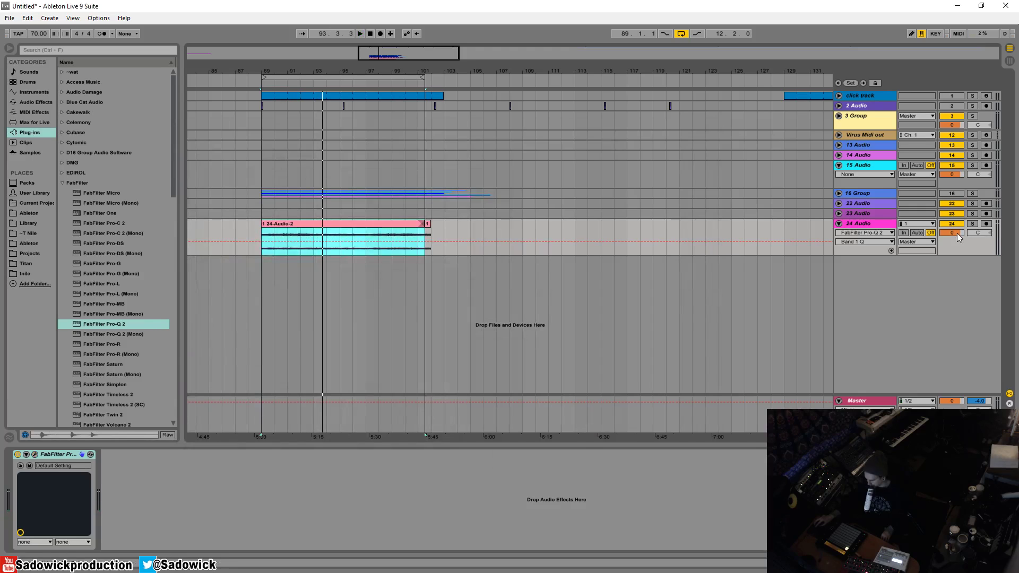
Try lowering the 24 Audio track's volume to about -13 dB during playback, and reset it to its default.
key("space")
left_click_drag(957, 233, 957, 266)
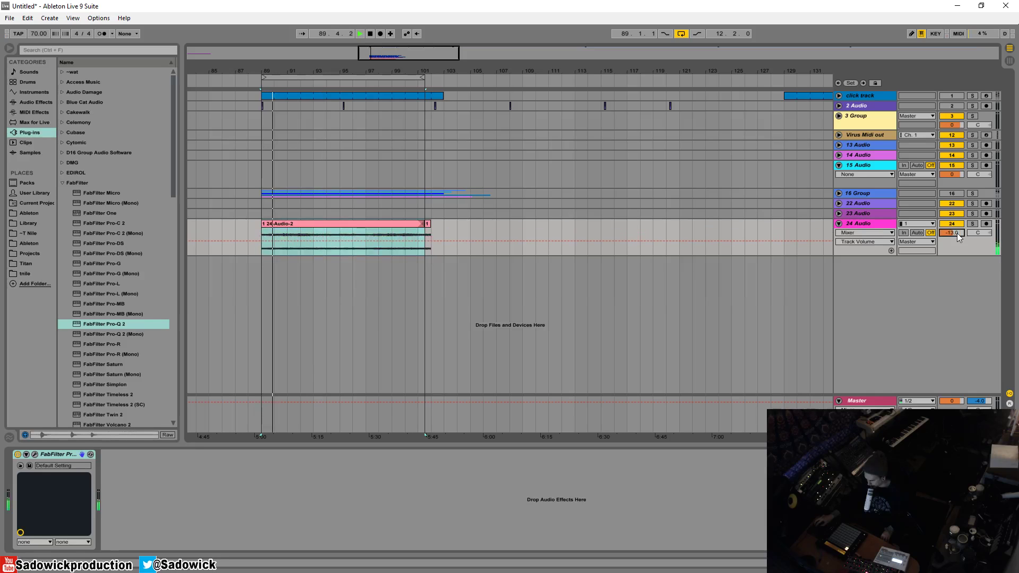
right_click(957, 233)
left_click(902, 263)
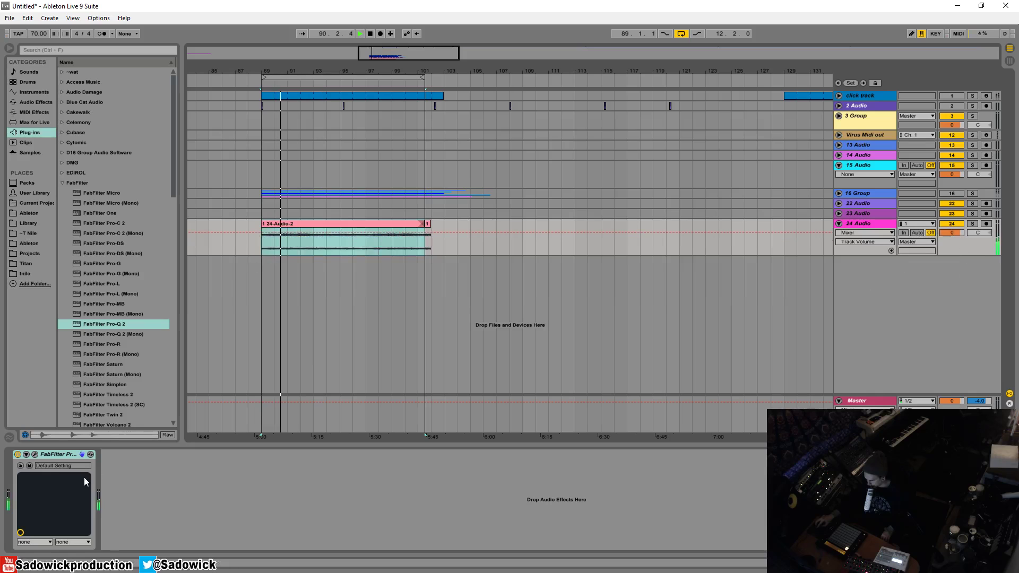
In the reopened Pro-Q 2, nudge the high cut slightly lower and turn the low cut into a strong resonant peak.
left_click(34, 455)
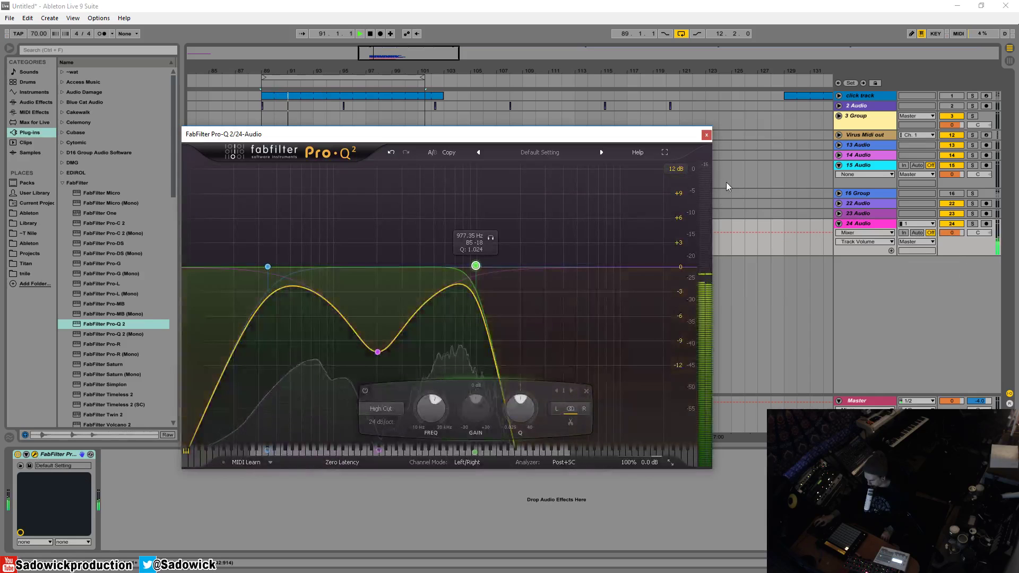
mouse_move(476, 266)
left_mouse_down()
mouse_move(502, 269)
mouse_move(399, 267)
mouse_move(477, 264)
mouse_move(467, 264)
left_mouse_up()
left_click_drag(267, 268, 244, 136)
Set the display range to 30 dB and tune the resonant low-cut band to about 39 Hz with a Q of about 38.
left_click(675, 169)
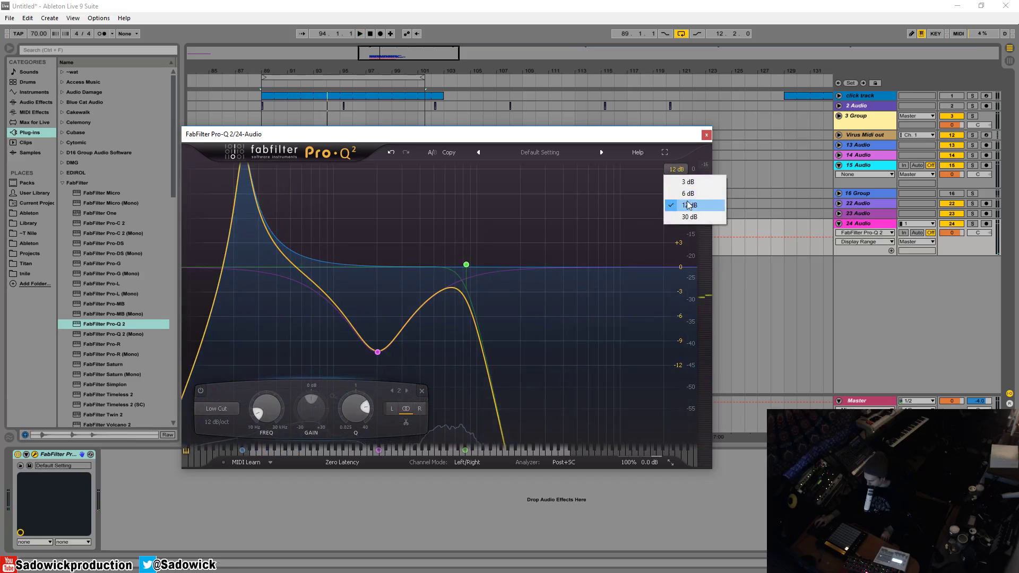
left_click(690, 216)
key("space")
left_click_drag(243, 215, 275, 171)
key("space")
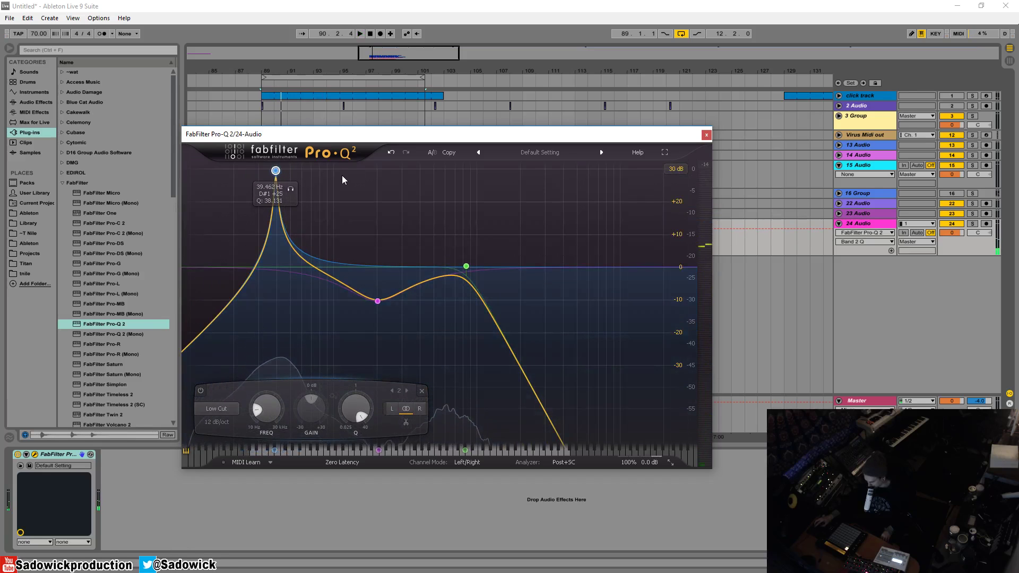
left_click(708, 135)
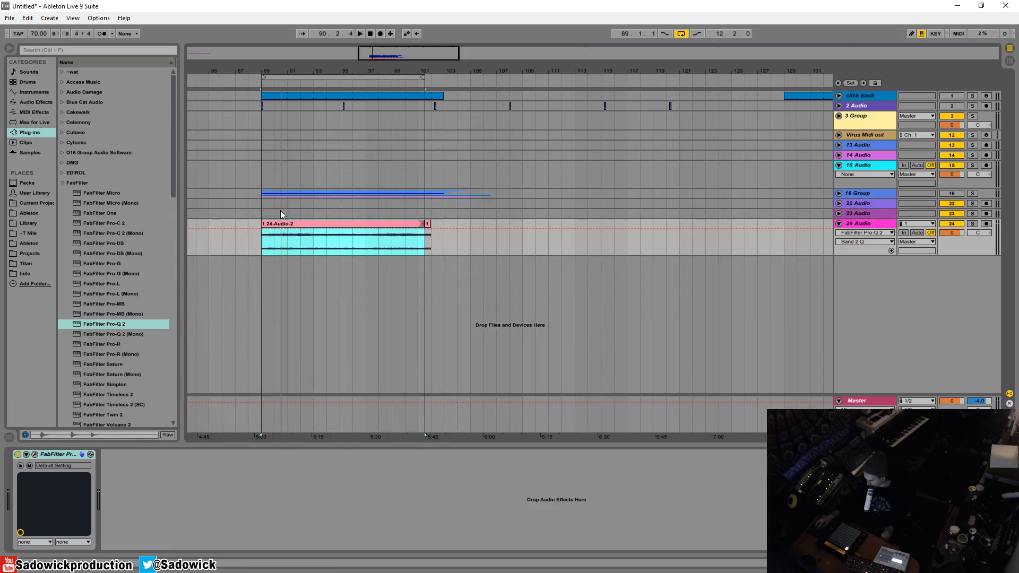
Export the looped section as a WAV file with a name beginning Ambient_Street_ in Game idea > Sounds and FX.
left_click(10, 19)
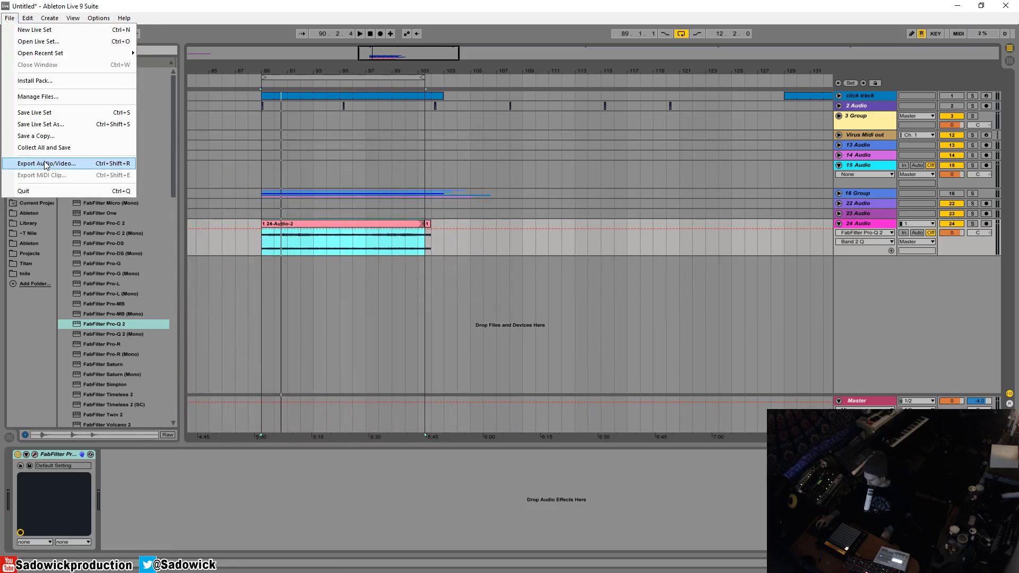
left_click(45, 164)
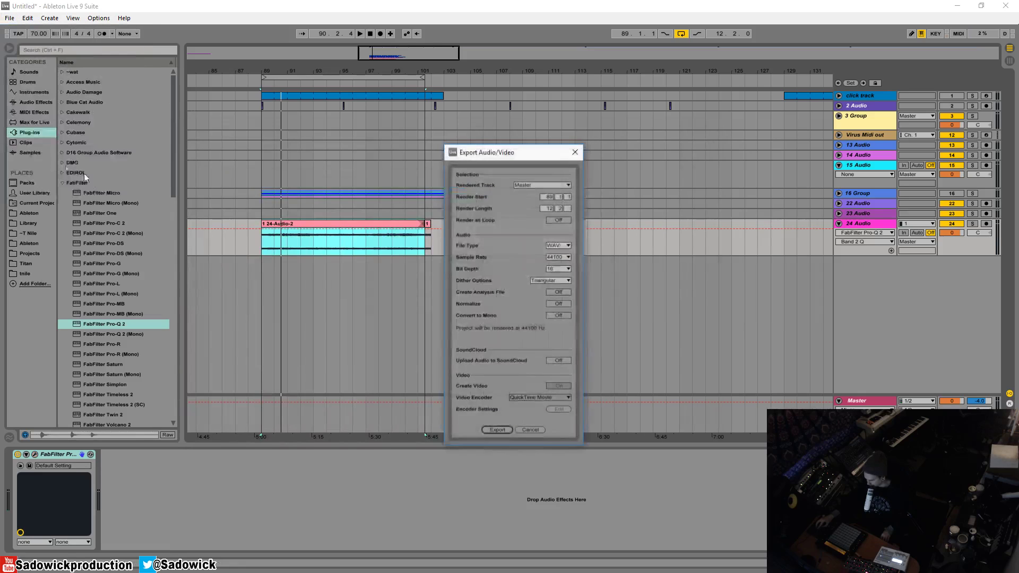
left_click(497, 430)
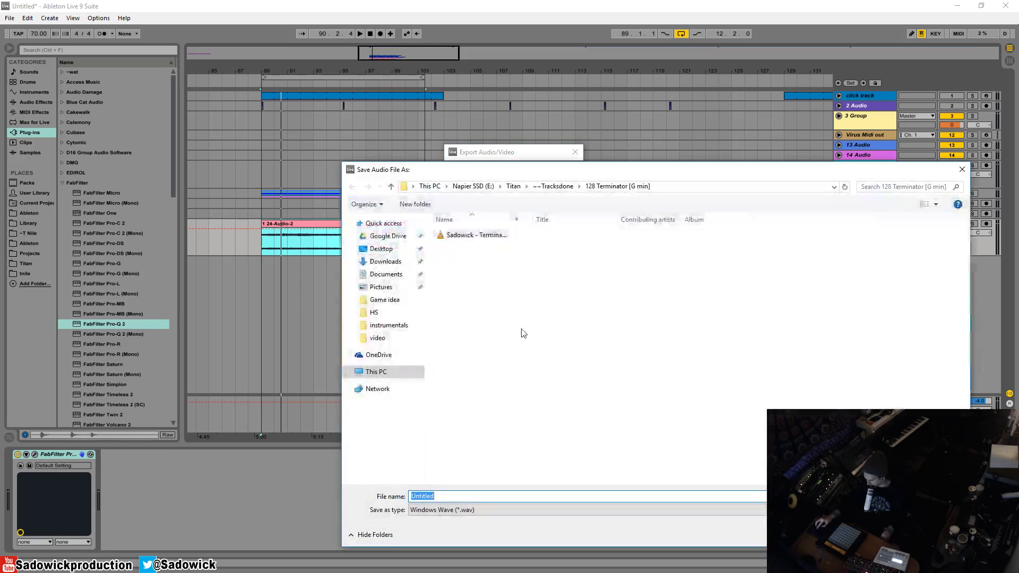
left_click(385, 300)
double_click(523, 249)
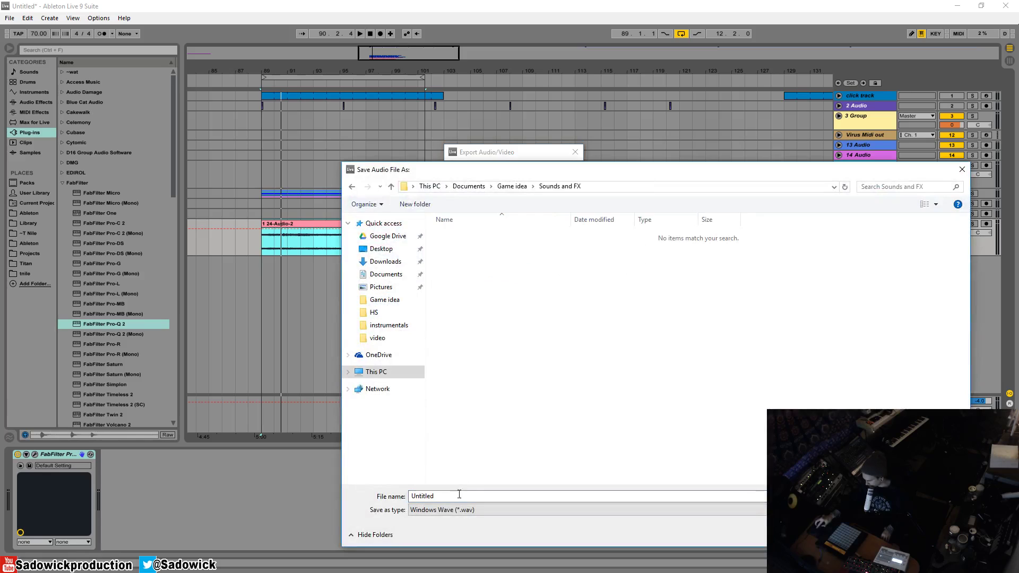
left_click(459, 494)
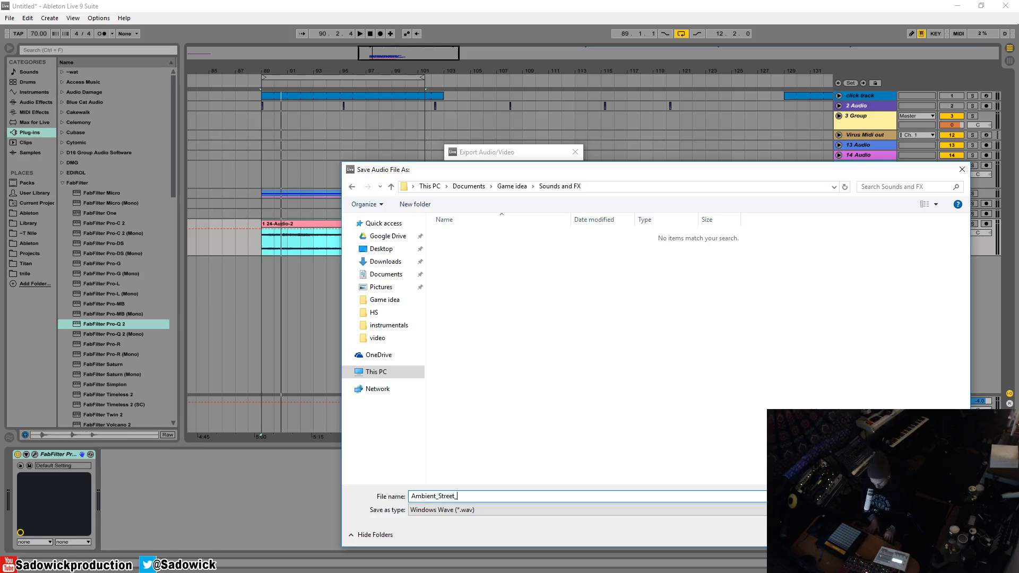
key("Return")
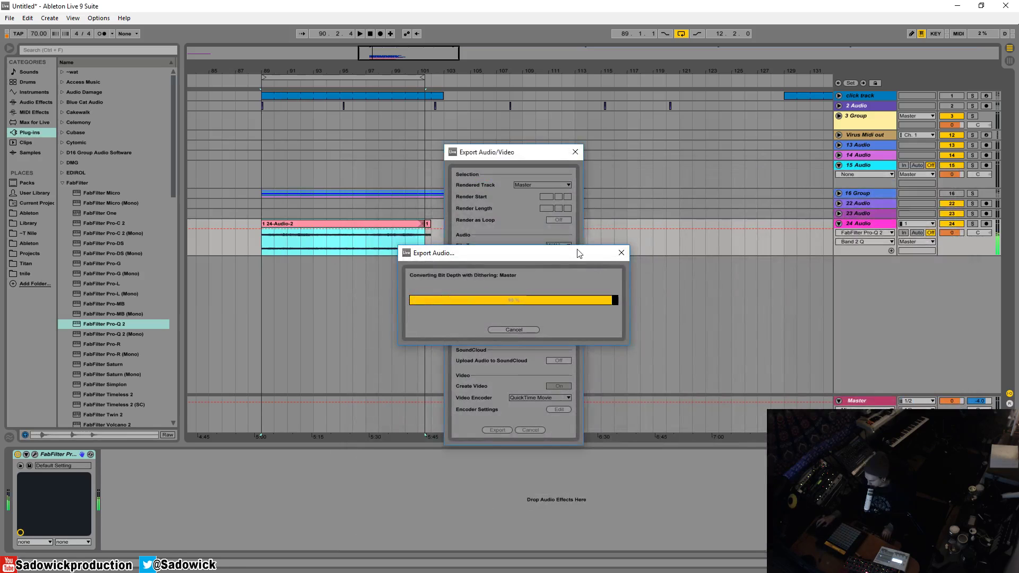
Solo the 2 Audio track and move its row of short clips onto the 24 Audio track, after the ambience loop.
left_click_drag(731, 109, 258, 108)
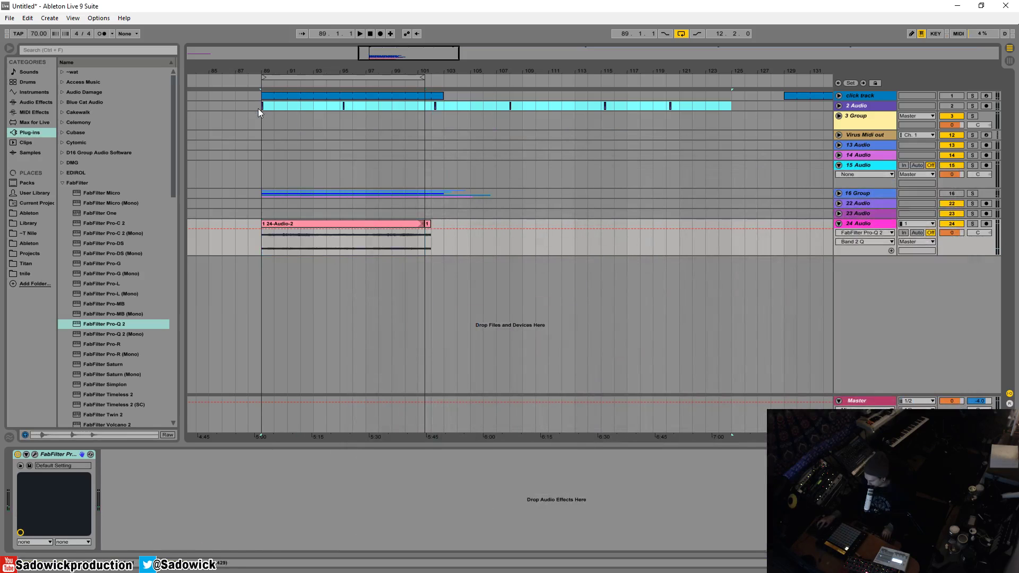
left_click(972, 106)
left_click(839, 106)
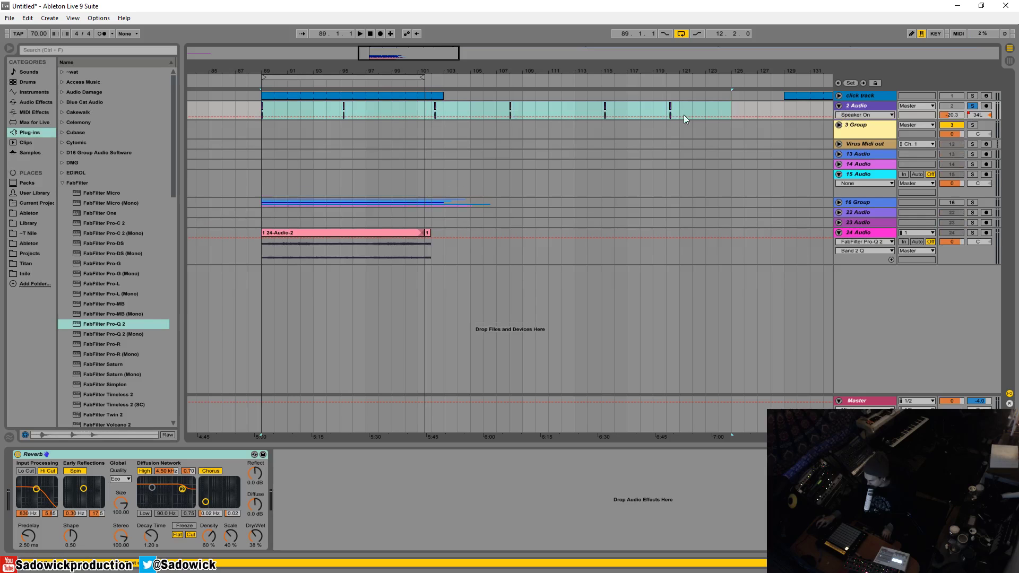
mouse_move(731, 110)
left_mouse_down()
mouse_move(279, 113)
mouse_move(603, 247)
mouse_move(471, 247)
mouse_move(524, 248)
mouse_move(510, 238)
left_mouse_up()
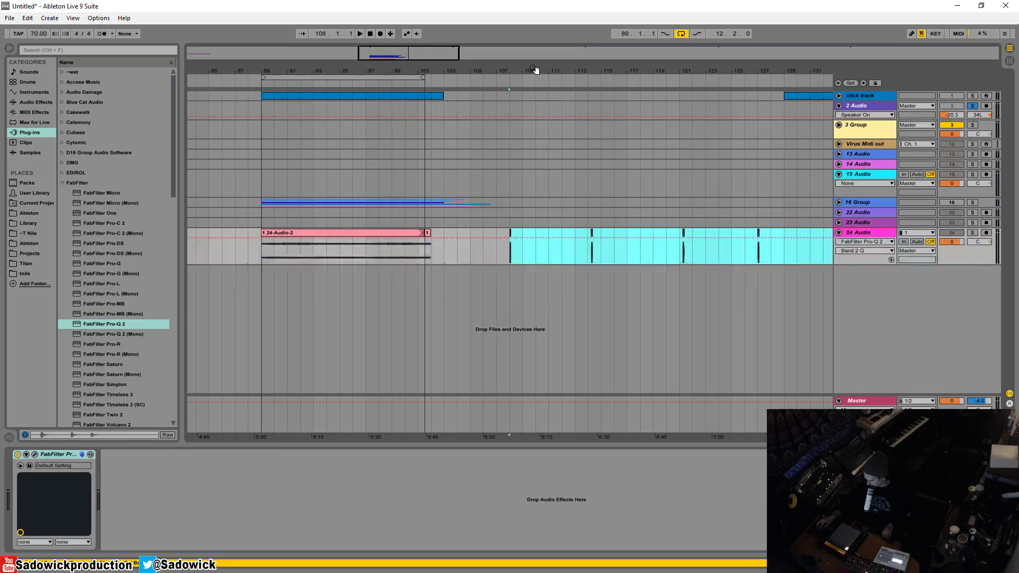
left_click_drag(537, 69, 452, 79)
left_click_drag(411, 255, 782, 255)
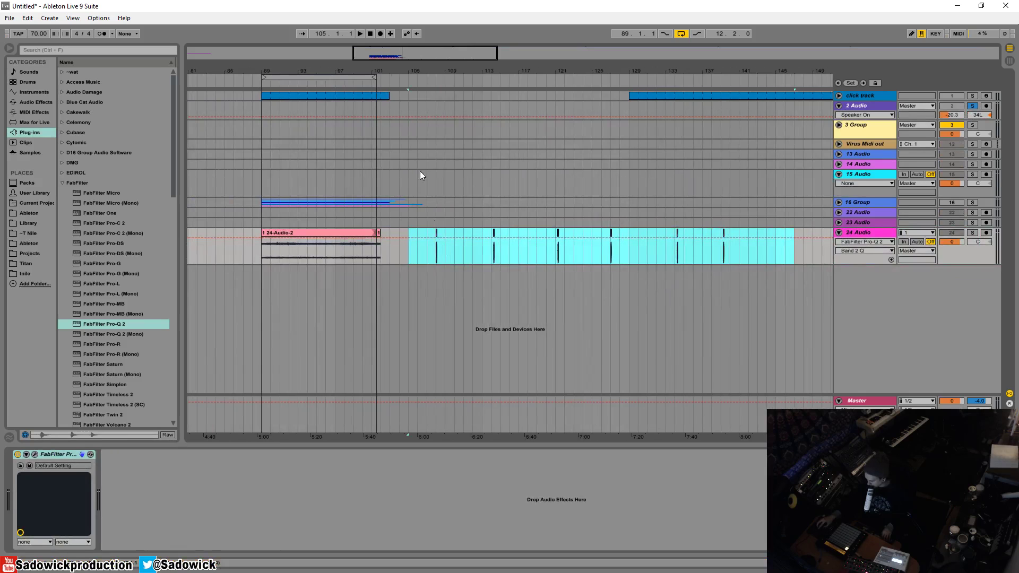
Turn off the solo on 2 Audio and audition the first moved clip on the 24 Audio track.
left_click_drag(438, 68, 439, 95)
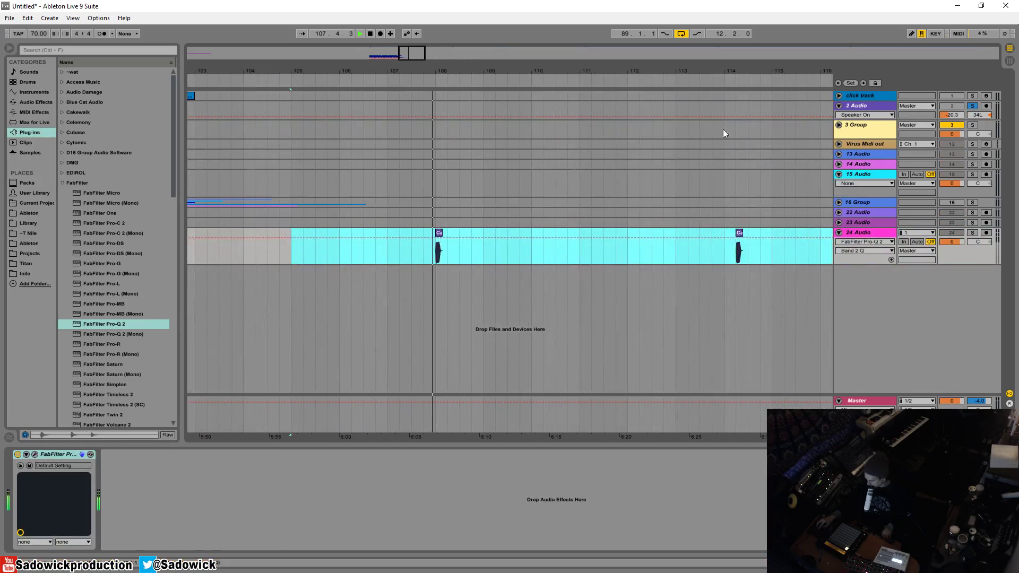
left_click(972, 105)
key("space")
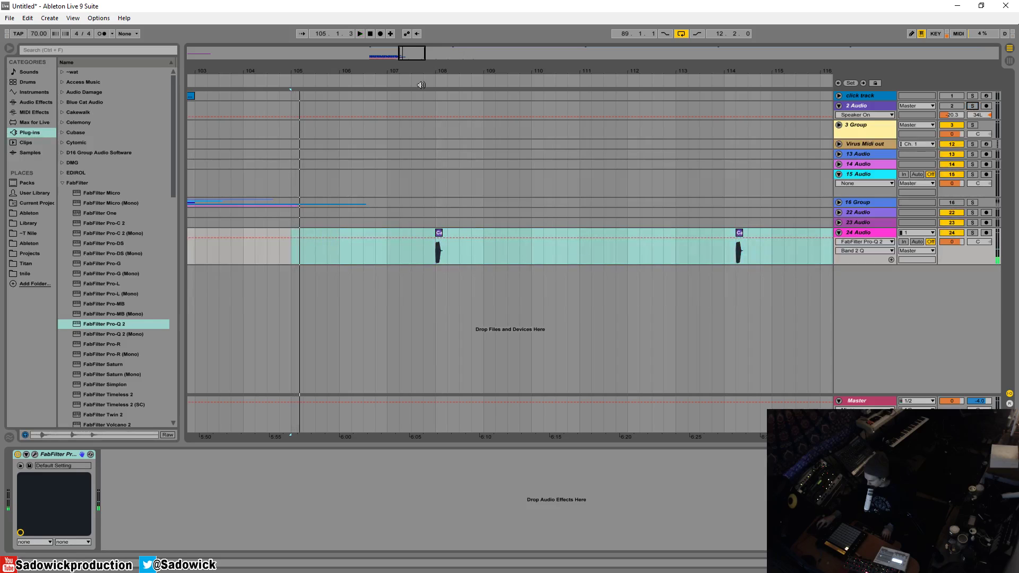
left_click(431, 82)
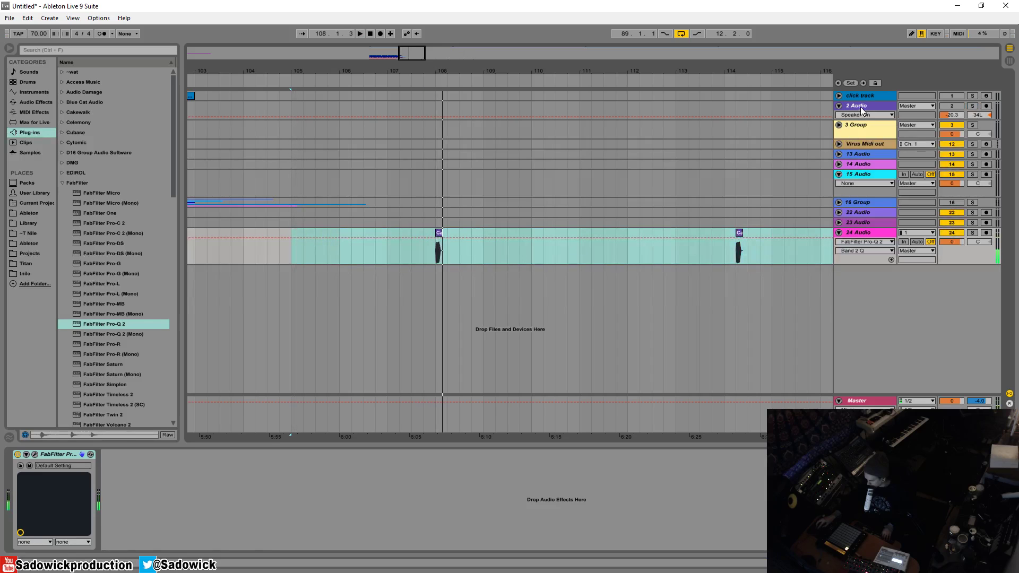
Copy the Reverb from the 2 Audio track and place it before FabFilter Pro-Q 2 on the 24 Audio track.
left_click(861, 108)
right_click(83, 455)
left_click(93, 466)
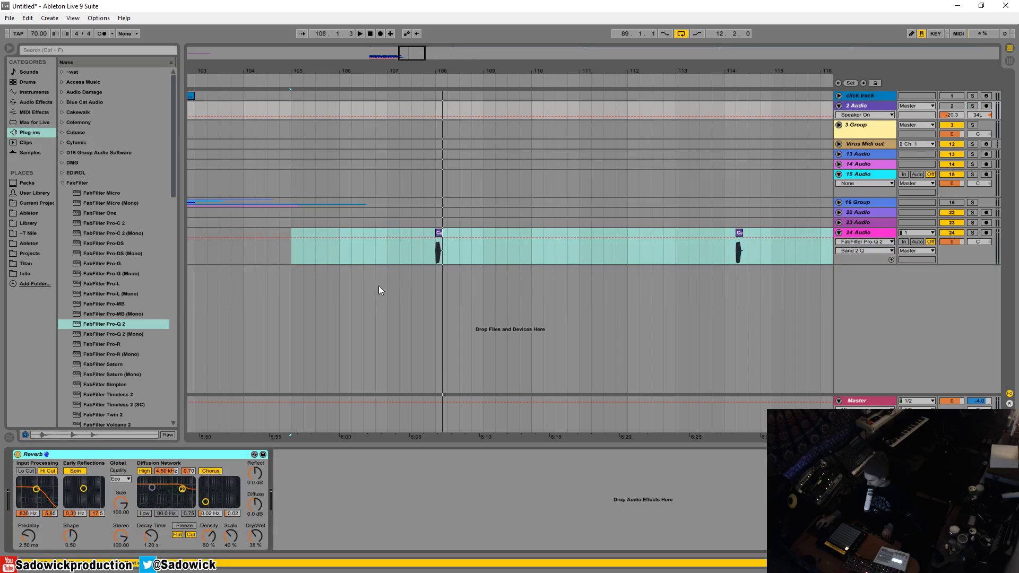
left_click(870, 236)
right_click(176, 483)
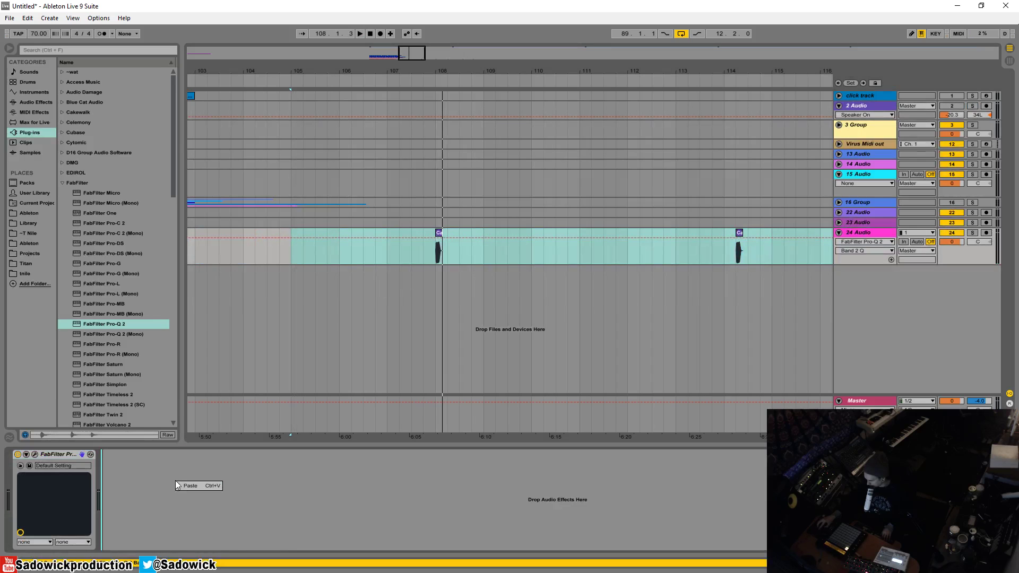
left_click(153, 472)
left_click_drag(132, 455, 33, 475)
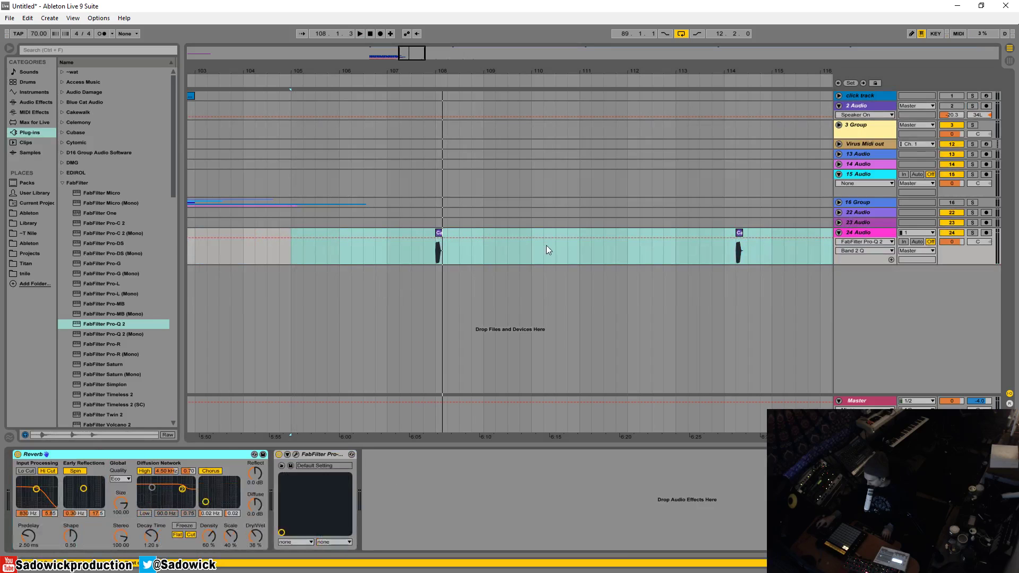
Audition the first short clip with the reverb and lower the 24 Audio track volume to about -5.9 dB.
key("space")
left_click(431, 80)
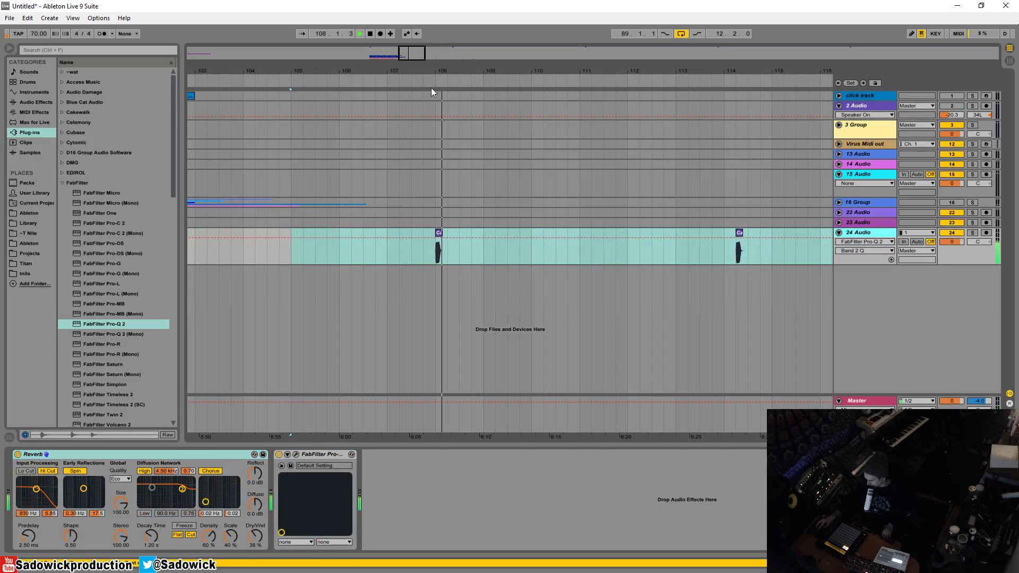
key("space")
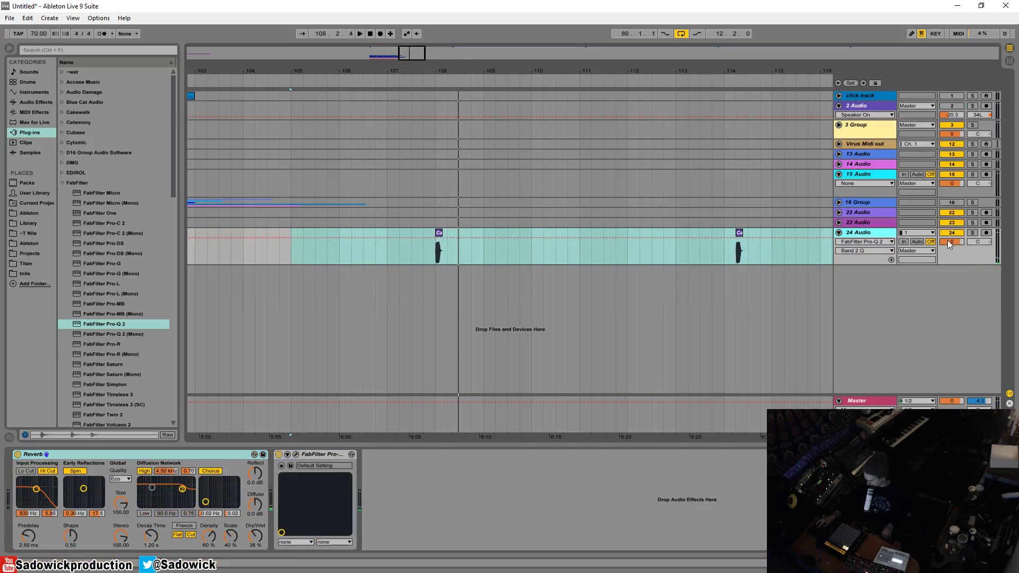
left_click_drag(948, 241, 947, 260)
key("space")
left_click(428, 241)
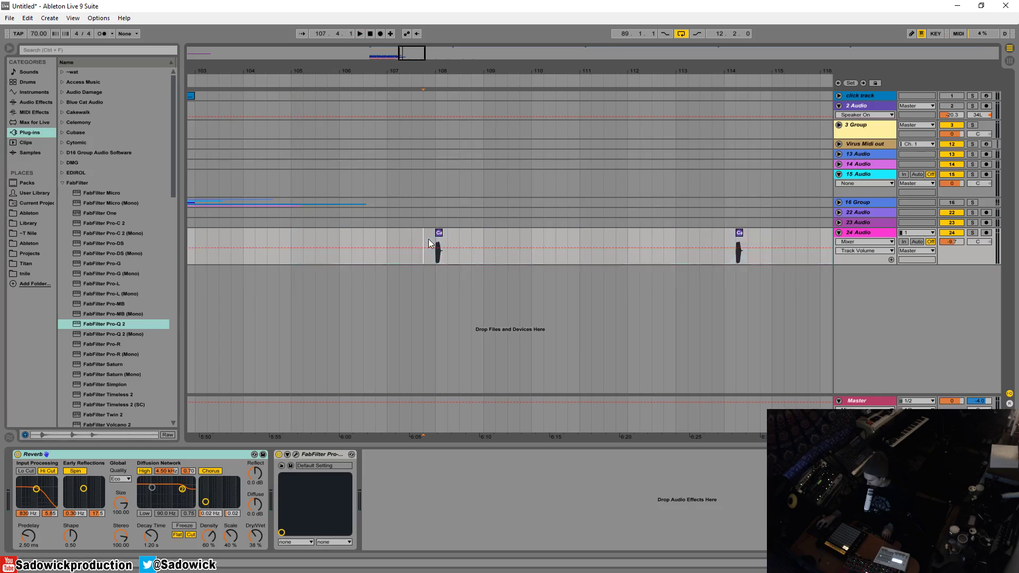
key("space")
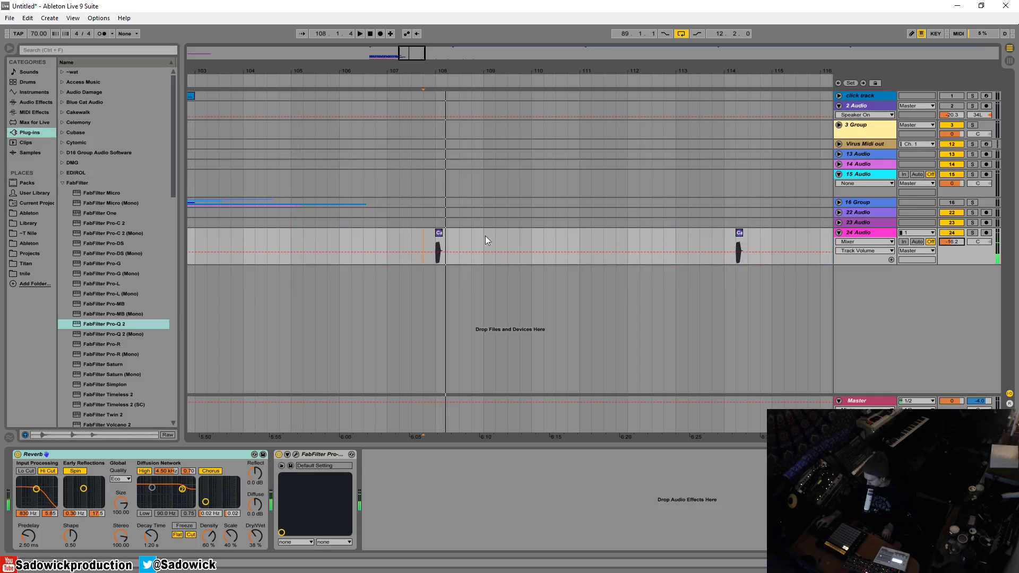
key("space")
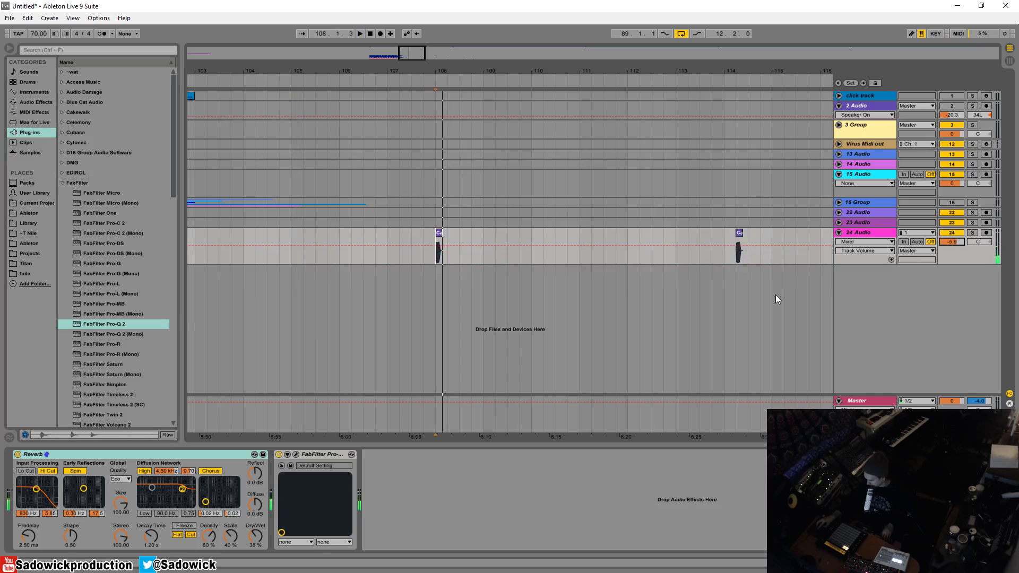
Raise the Pro-Q 2 low cut on 24 Audio and set its high cut to about 731 Hz.
left_click(296, 455)
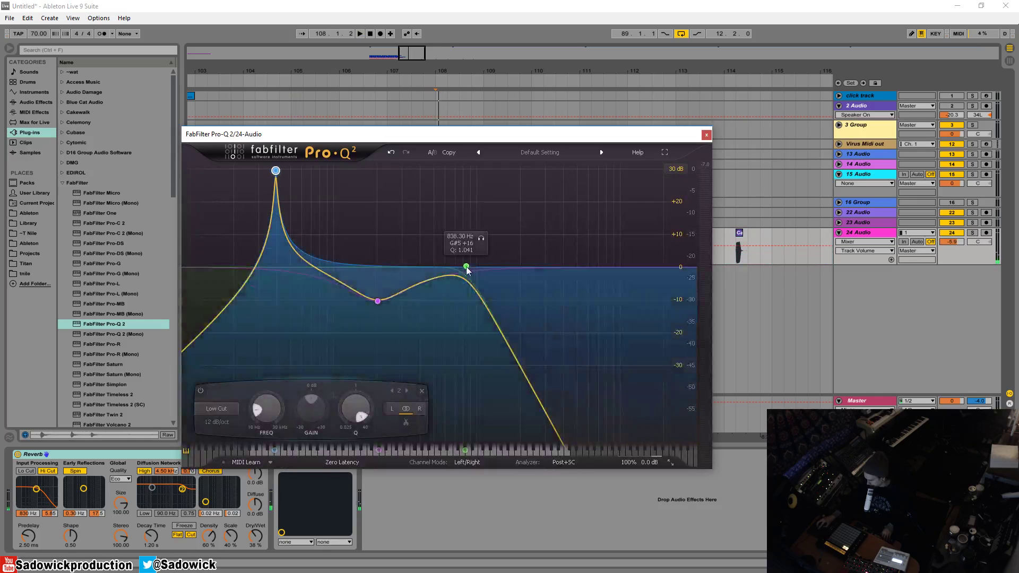
left_click_drag(273, 197, 457, 266)
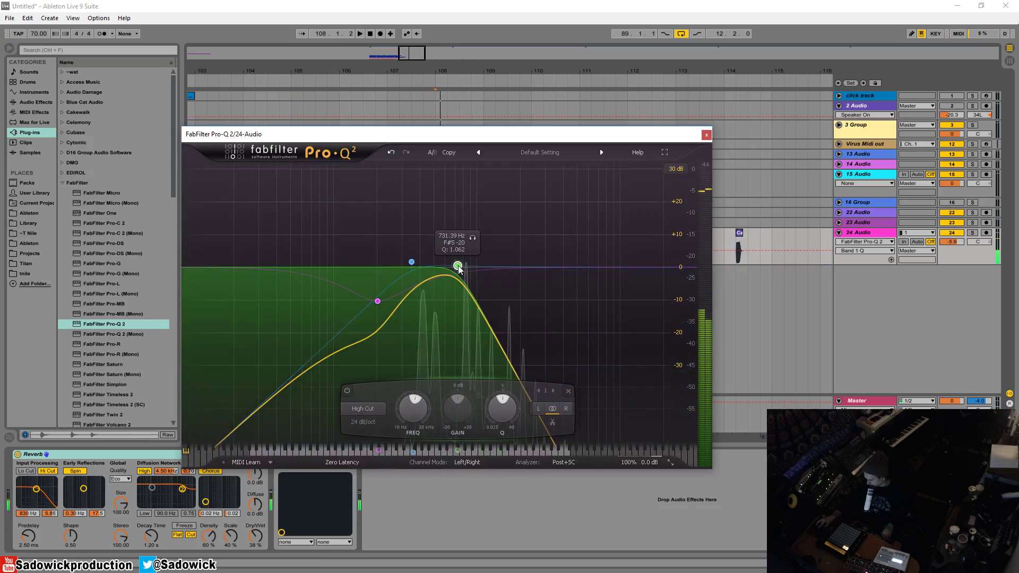
left_click(706, 135)
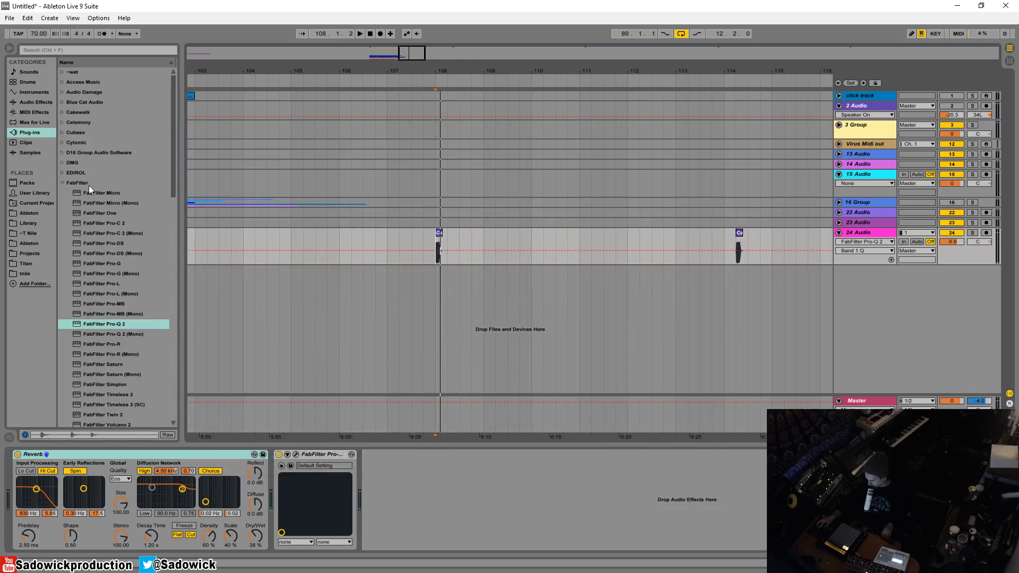
left_click(58, 182)
left_click(63, 183)
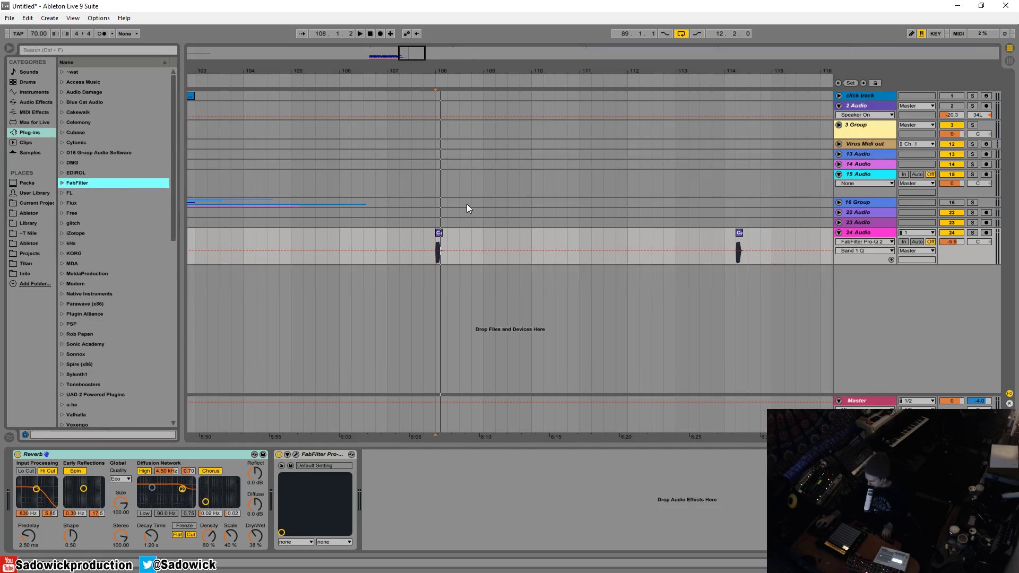
Set the Reverb's decay time to 7.82 s and dry/wet to 35%, and check the night window view in Unreal Editor.
left_click(439, 235)
left_click_drag(478, 62, 386, 402)
left_click(296, 455)
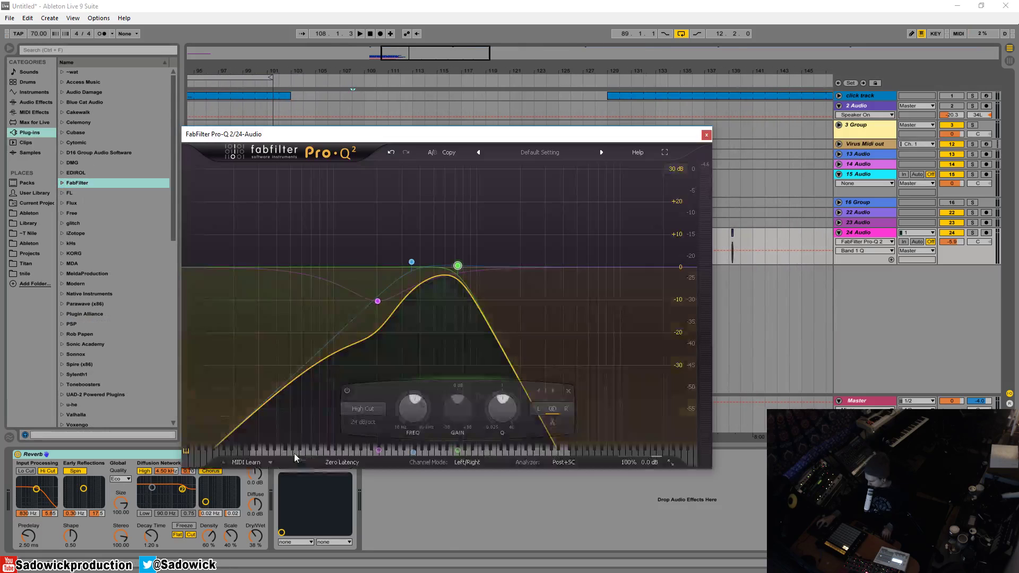
left_click(707, 135)
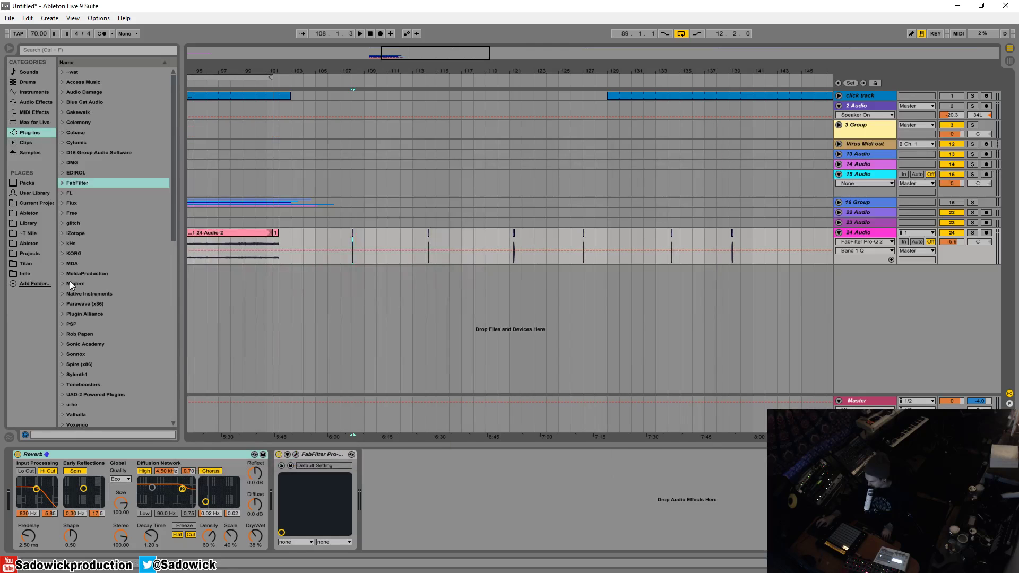
left_click_drag(153, 541, 154, 518)
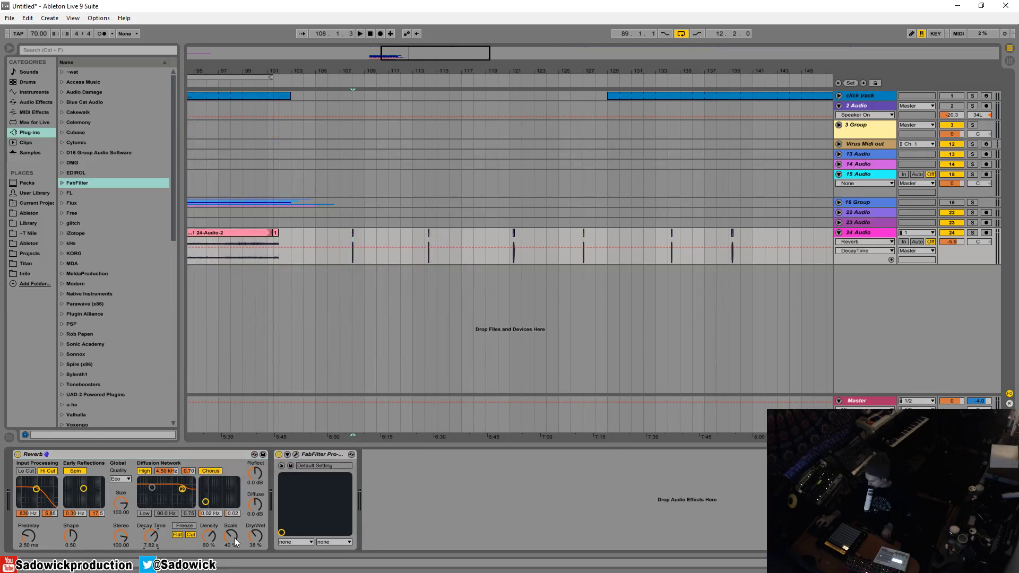
left_click_drag(255, 536, 255, 541)
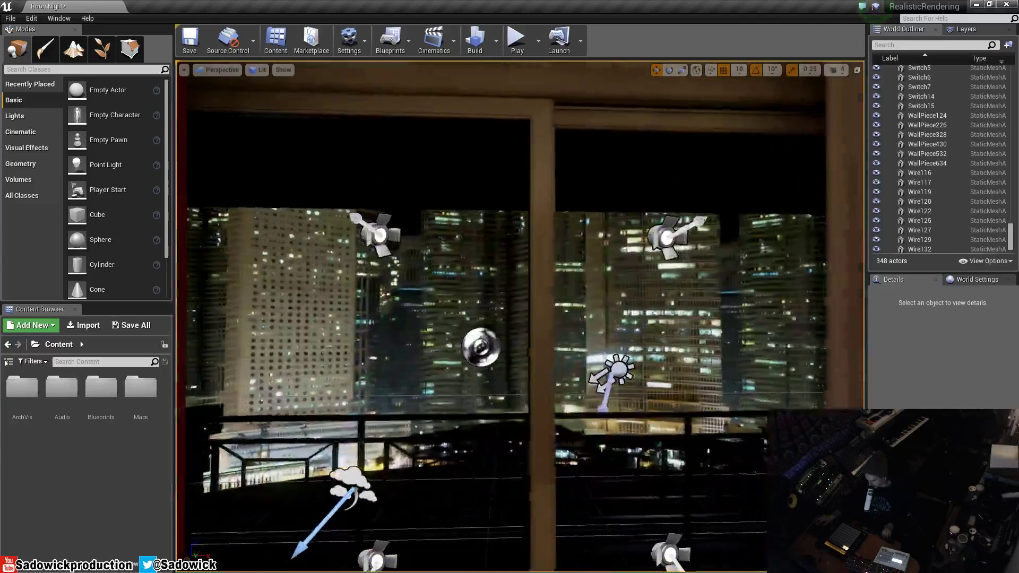
left_click_drag(387, 236, 395, 266)
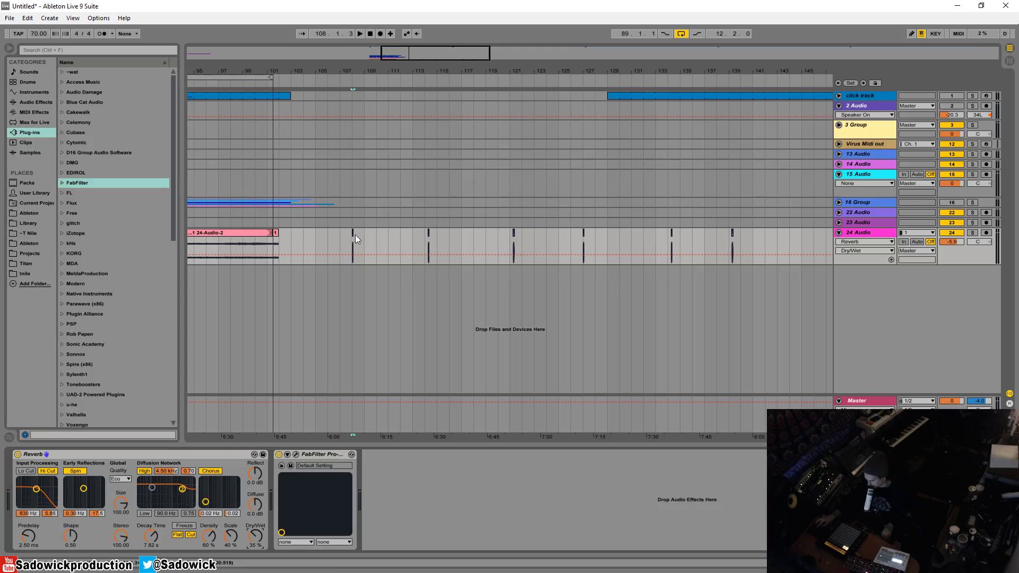
Audition the first short clip, lower the 24 Audio volume to -6.8 dB and set the Reverb's dry/wet to 22%.
left_click(352, 234)
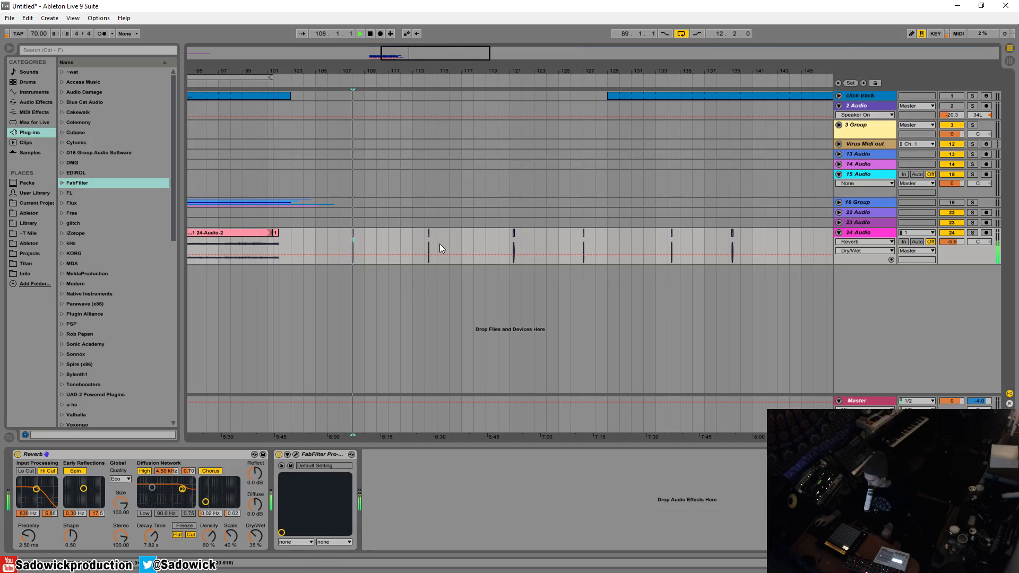
key("space")
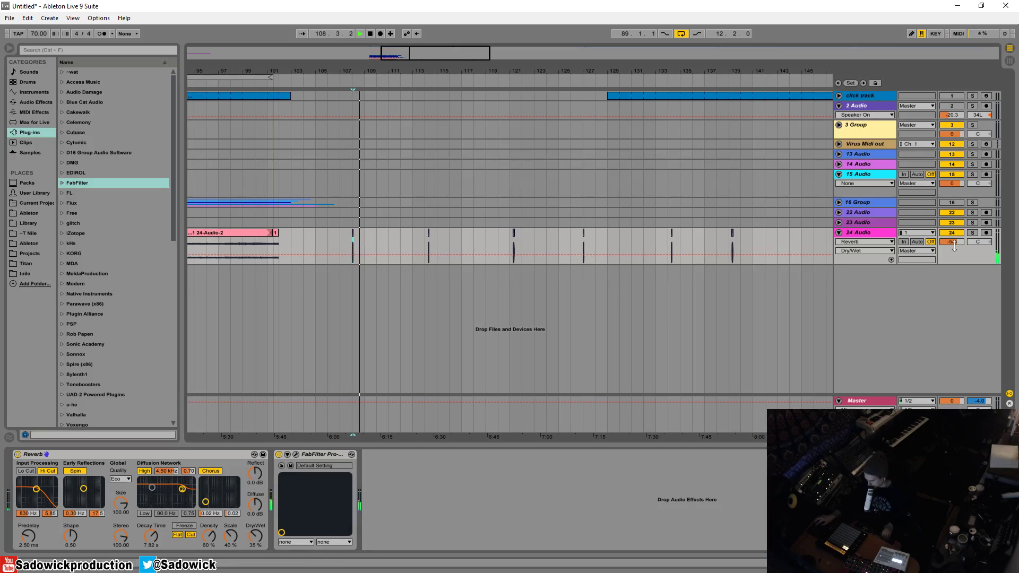
left_click_drag(955, 243, 955, 246)
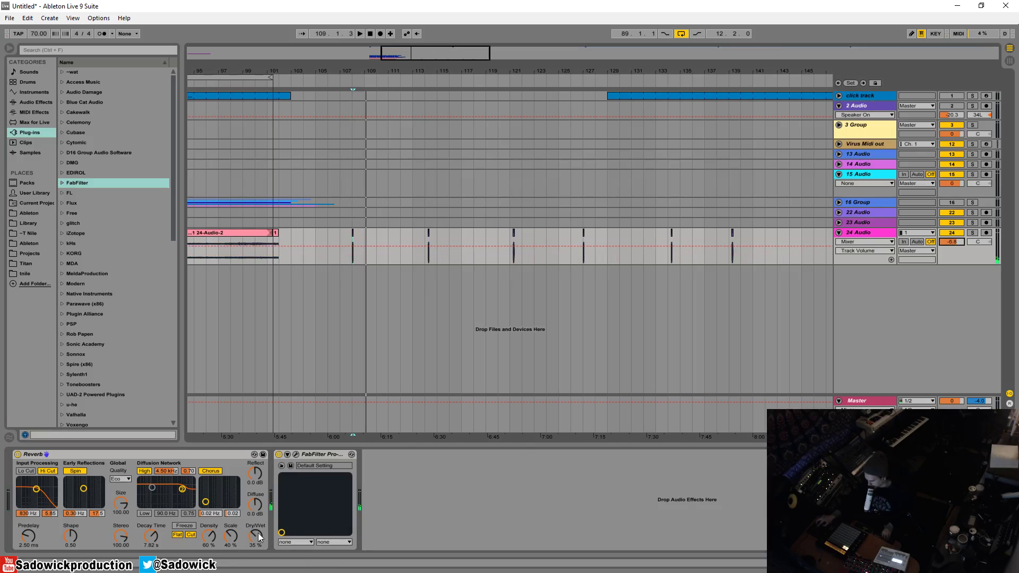
left_click_drag(260, 538, 254, 531)
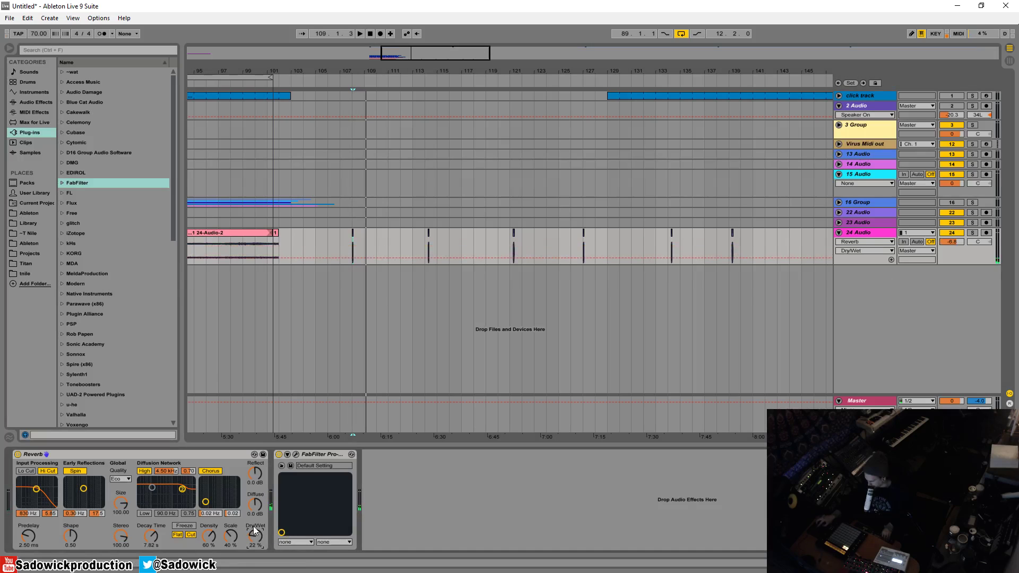
Insert a Simple Delay before the Reverb, with linked channels, a 66.4 ms time-based delay and 31% dry/wet.
left_click(31, 101)
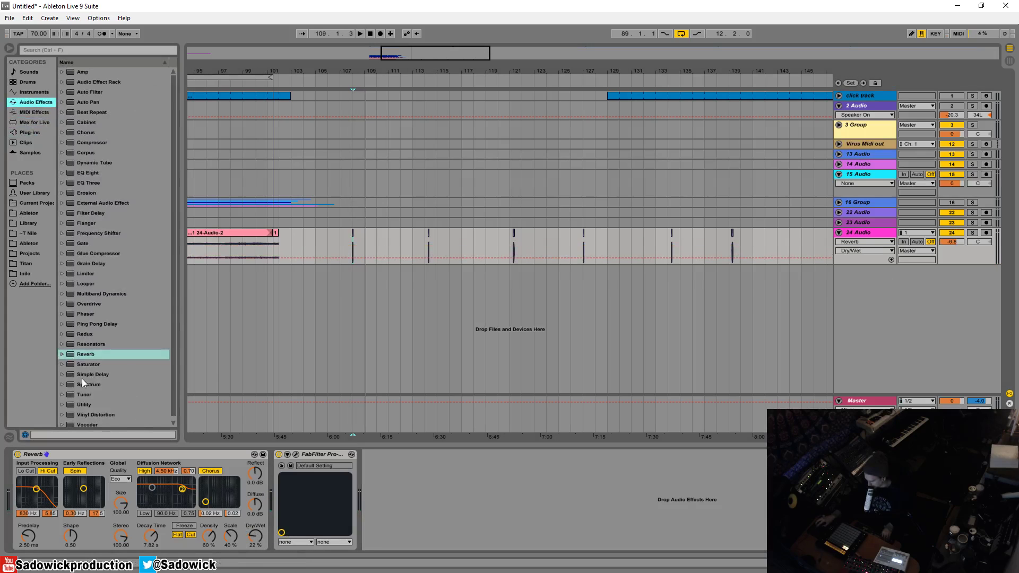
left_click_drag(82, 378, 102, 474)
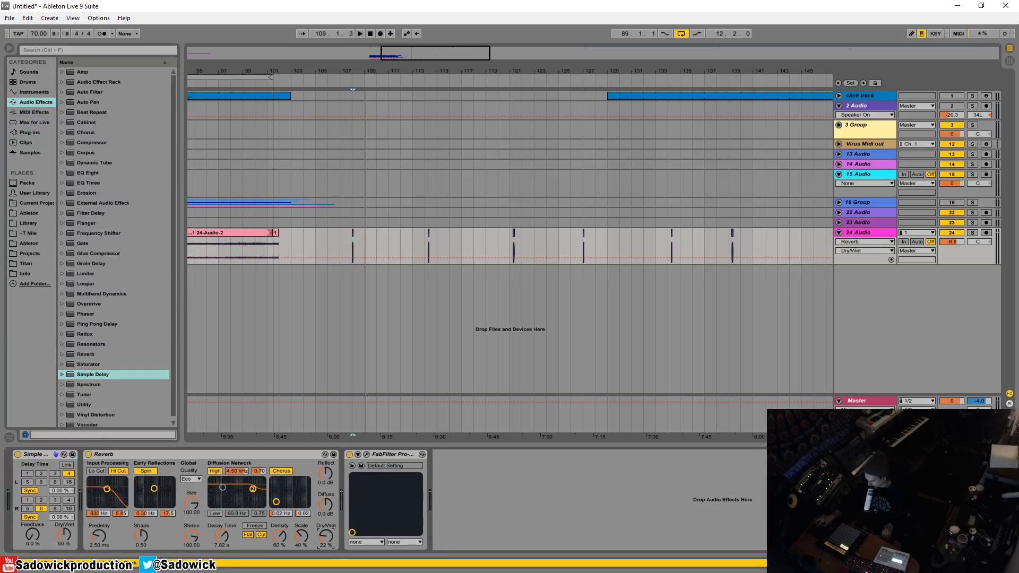
key("space")
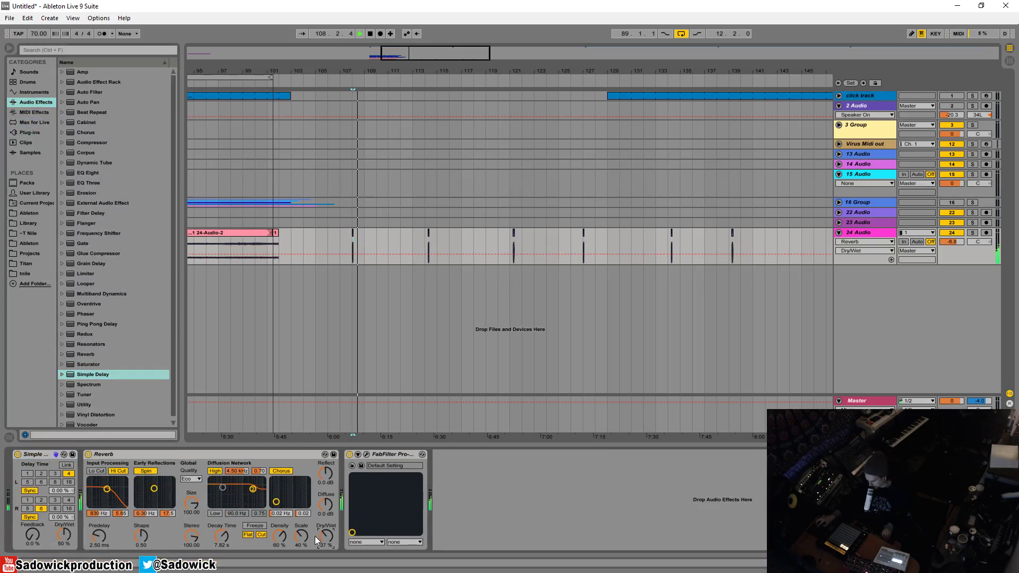
left_click(66, 466)
left_click_drag(61, 491, 67, 545)
key("space")
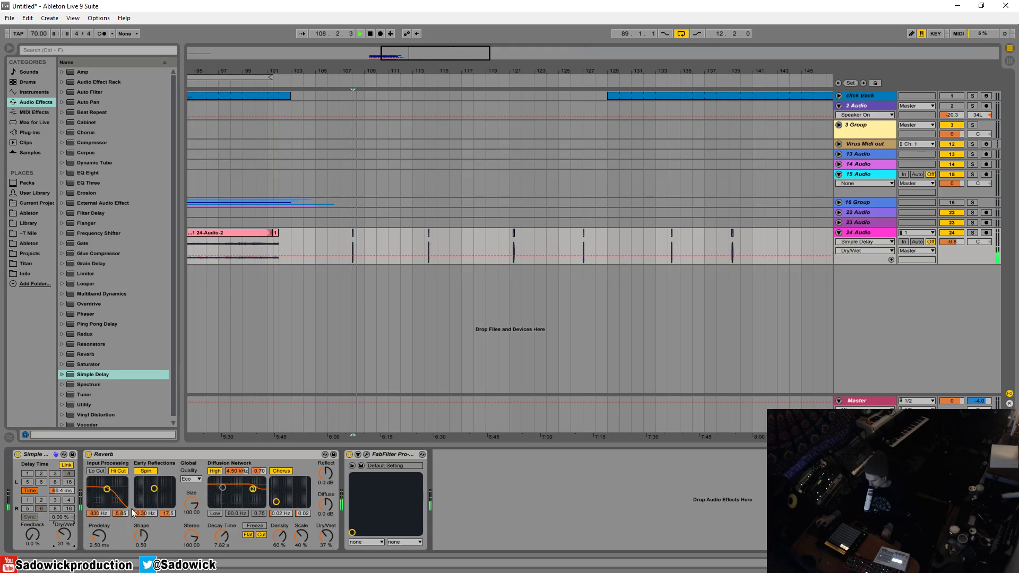
Reduce the Reverb's dry/wet to 15% while auditioning the first short clip.
left_click_drag(326, 535, 326, 546)
key("space")
key("space")
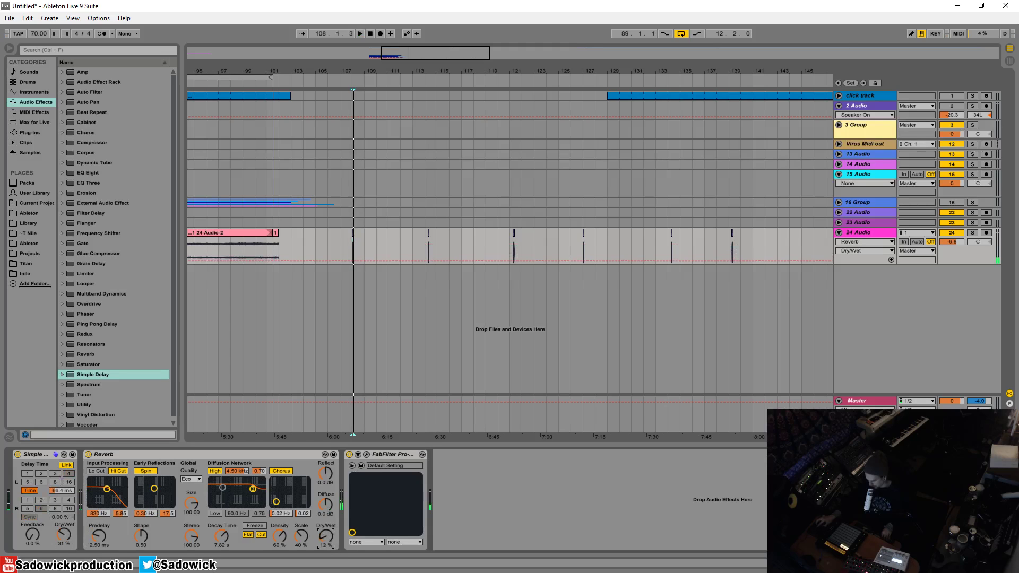
left_click_drag(326, 547, 326, 547)
key("space")
key("space")
Raise the Pro-Q 2 high cut to about 1,603 Hz with a Q of 1.713 and flatten the bell band to about +0.5 dB.
left_click(367, 455)
left_click(455, 266)
left_click_drag(455, 266, 506, 258)
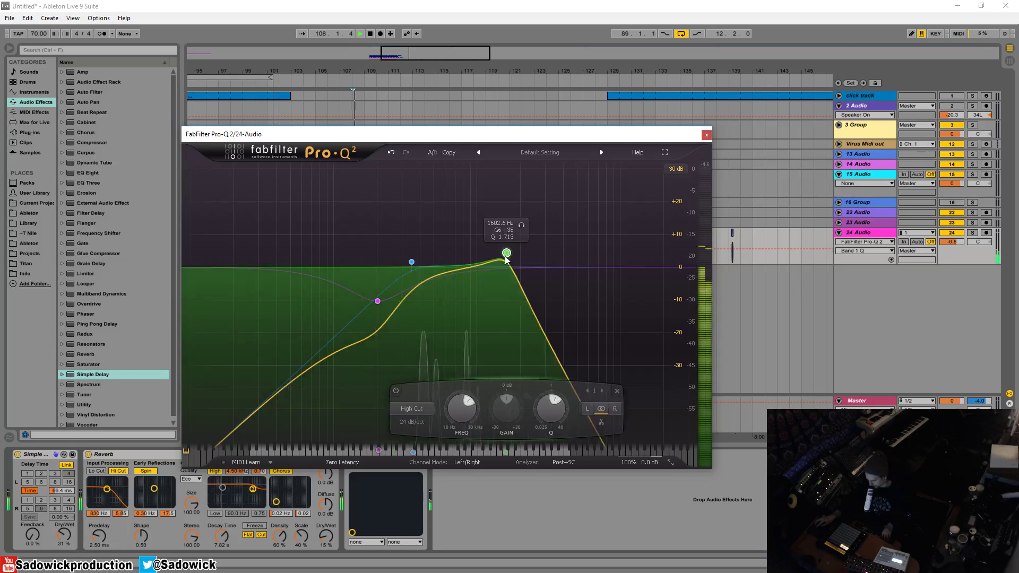
left_click_drag(377, 301, 364, 264)
Steepen the Pro-Q 2 low cut to 96 dB/oct, retune its frequency by ear and set the Reverb's dry/wet to 3.2%.
left_click(272, 423)
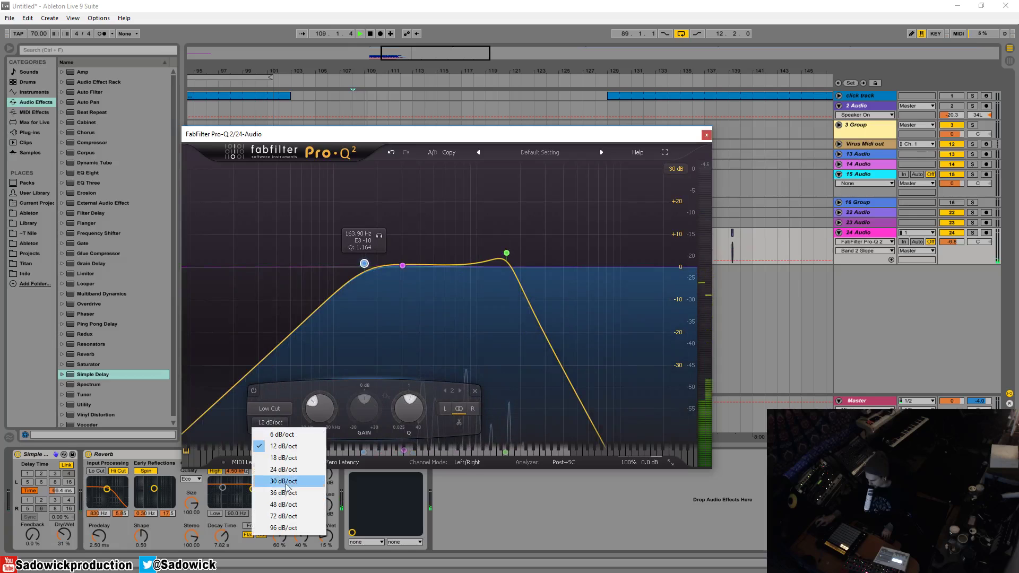
left_click(281, 526)
left_click_drag(365, 264, 447, 273)
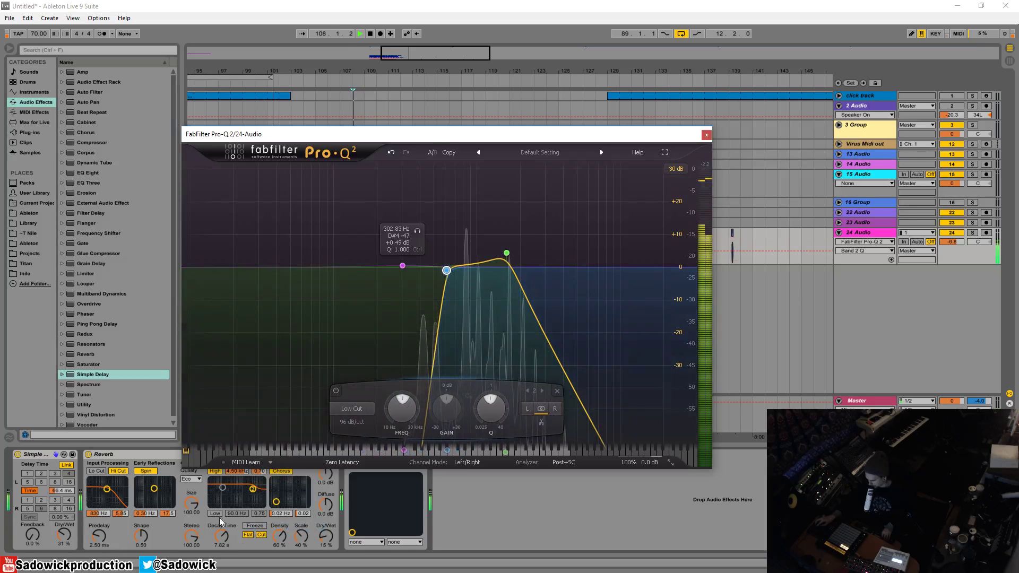
left_click_drag(326, 536, 326, 552)
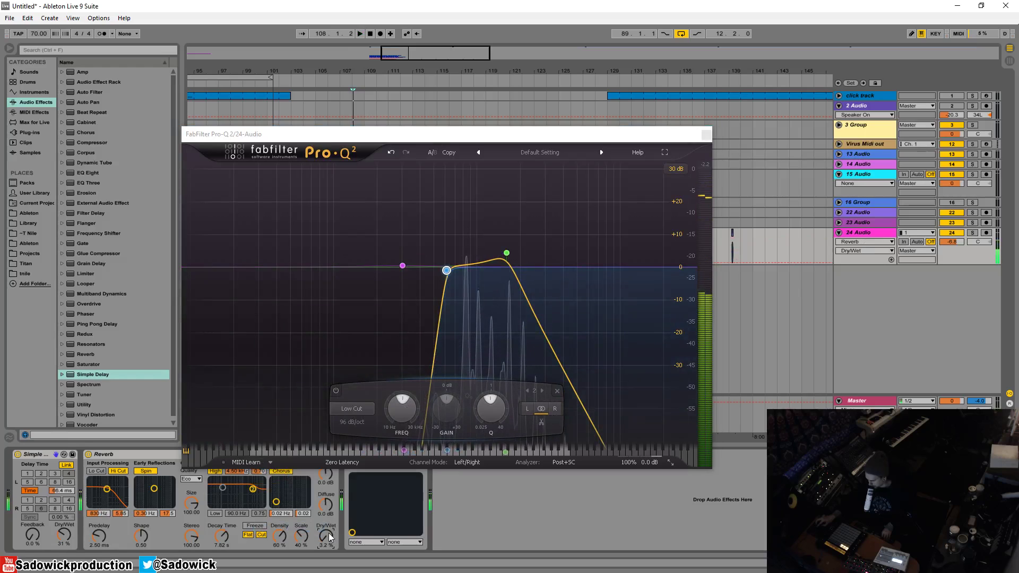
left_click_drag(447, 270, 413, 273)
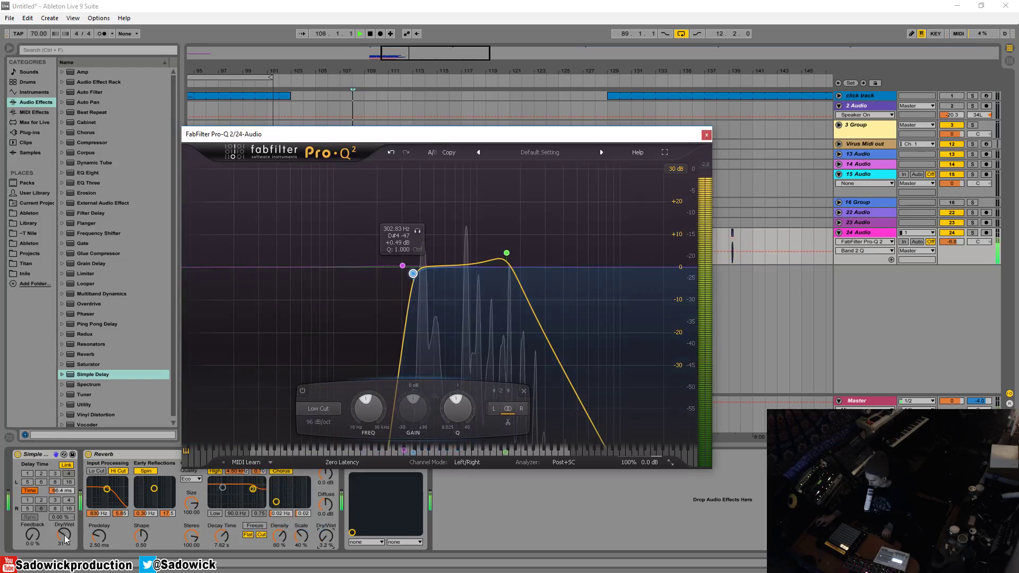
Set the Simple Delay to 44% feedback, 172 ms delay time and 26% dry/wet while auditioning the clip, and close the equalizer window.
left_click_drag(33, 535, 63, 554)
left_click(62, 491)
left_click_drag(61, 490, 62, 470)
key("space")
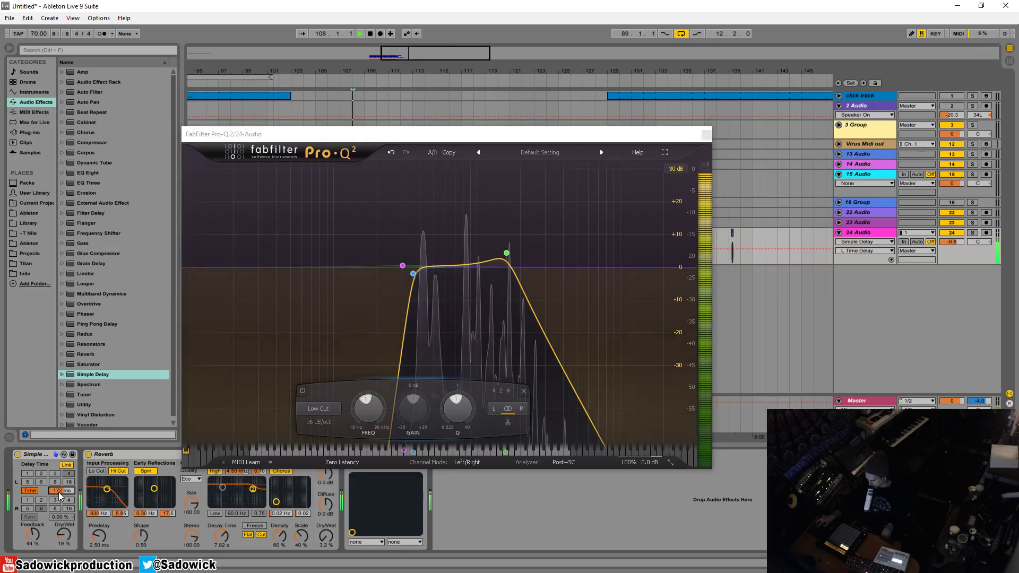
left_click(64, 536)
key("space")
key("space")
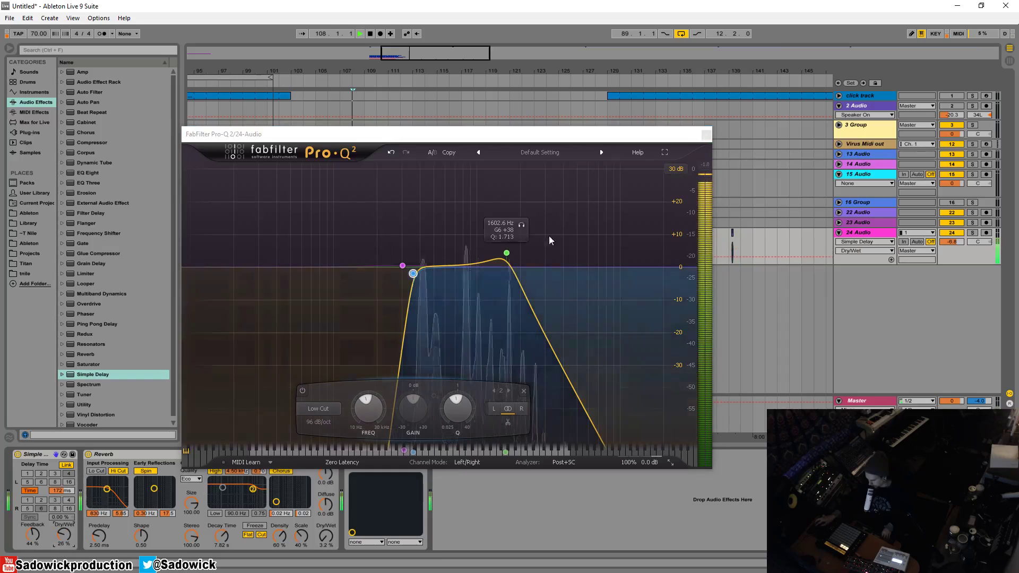
left_click(706, 135)
key("space")
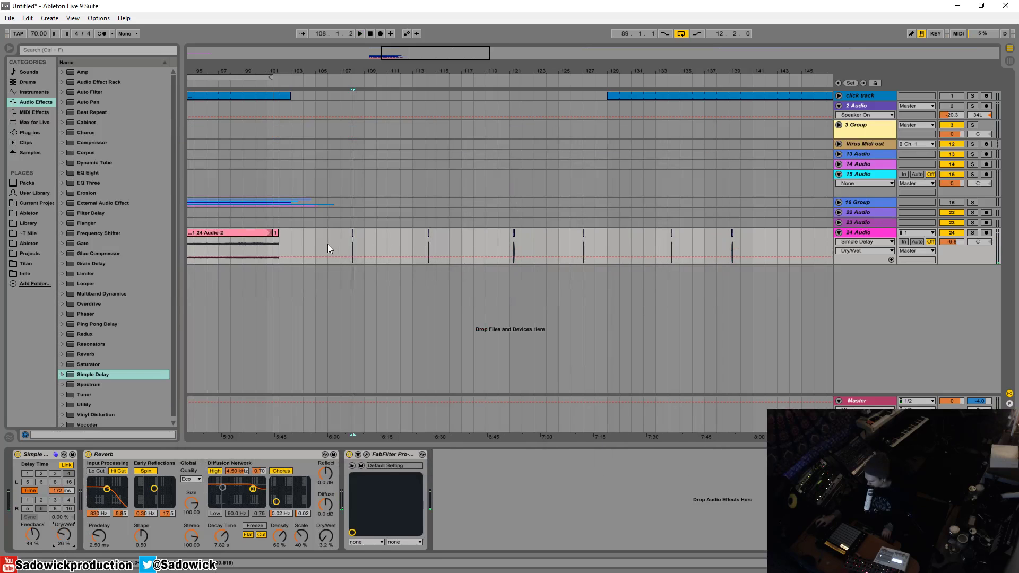
Audition the first short clip against the ambience recording and lower the 24 Audio track volume to -17.1 dB.
left_click(257, 237)
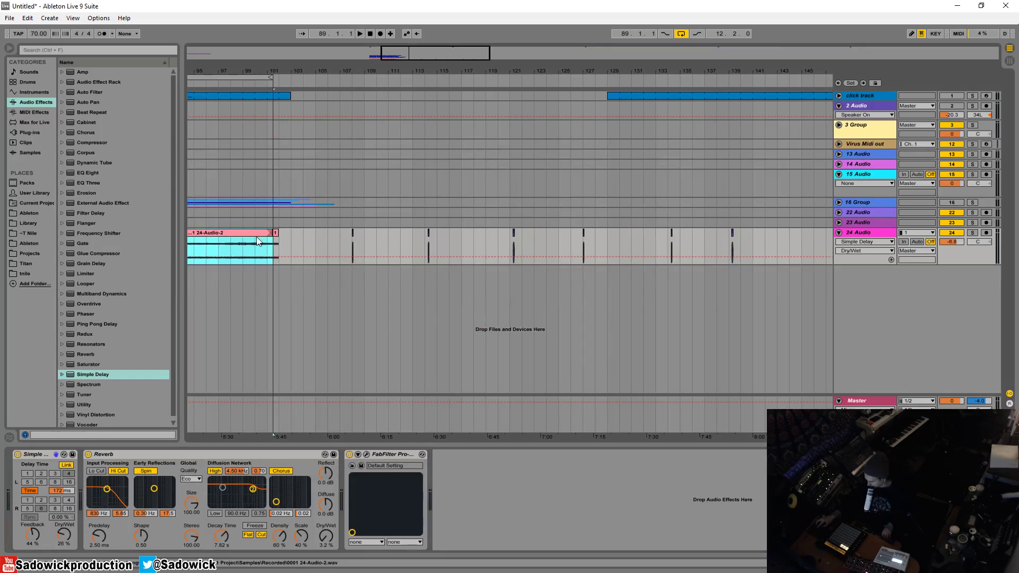
key("space")
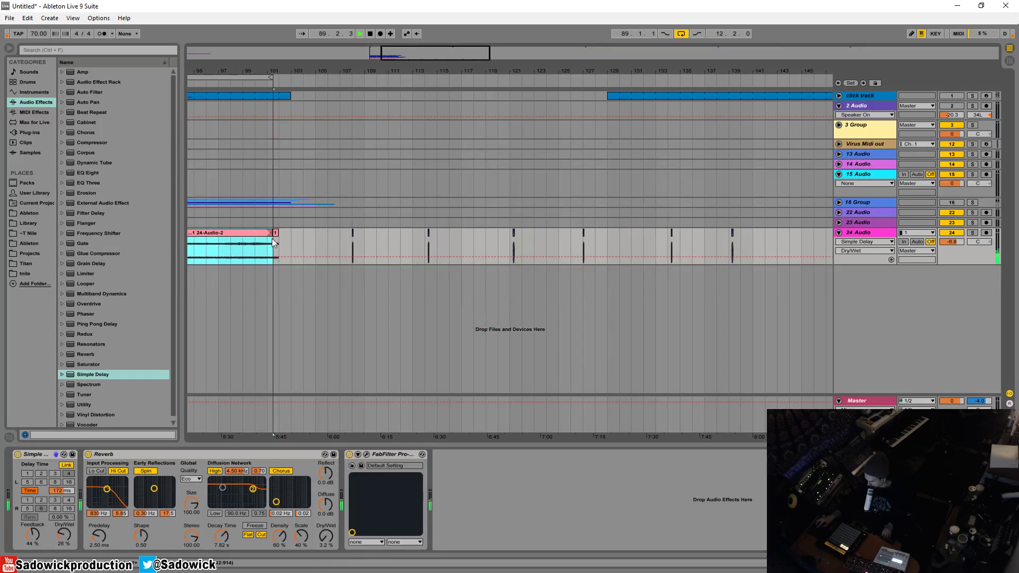
key("space")
left_click(350, 247)
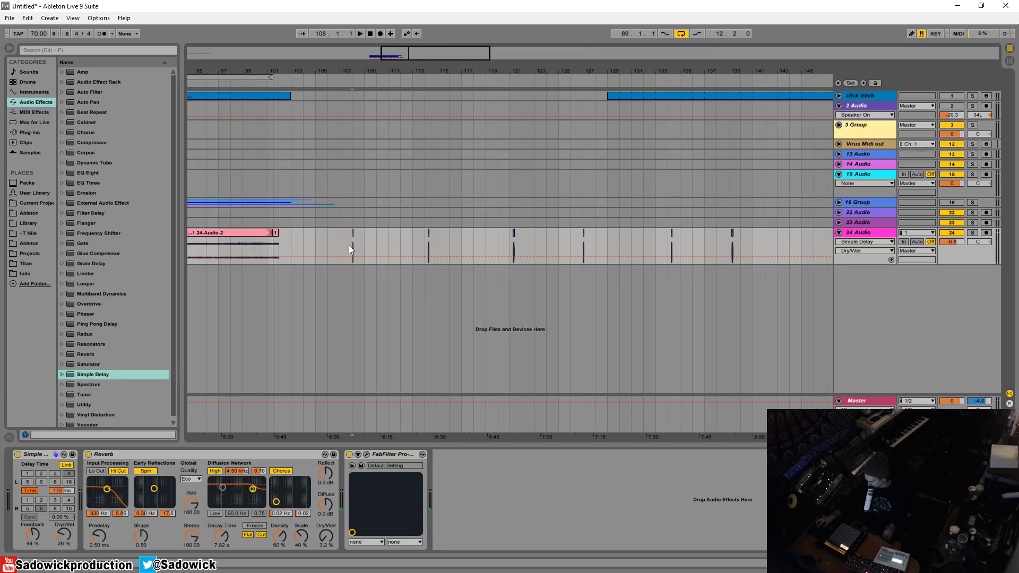
key("space")
left_click_drag(952, 242, 952, 259)
key("space")
key("space")
key("space")
key("space")
key("space")
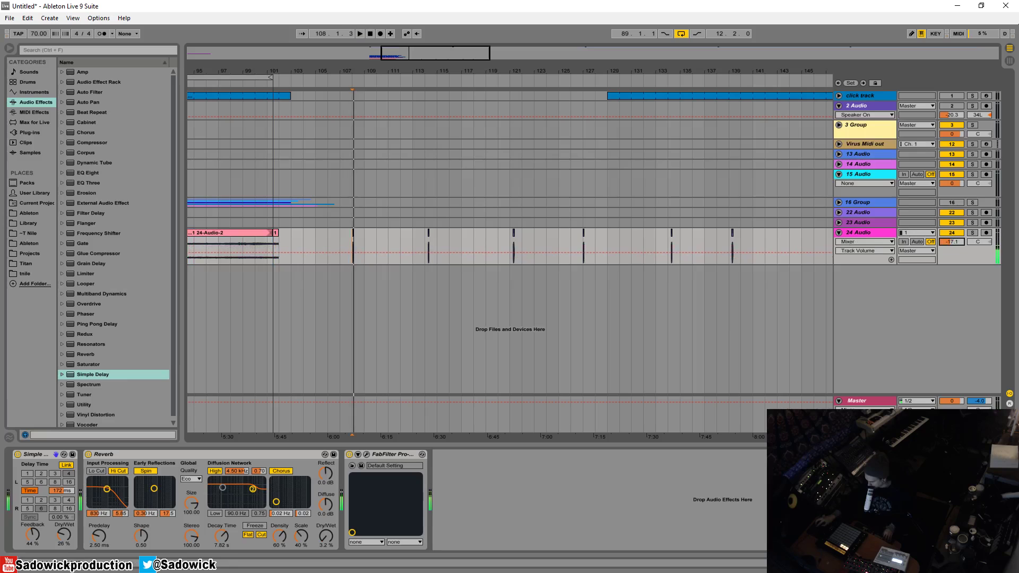
key("space")
key("space")
key("space")
key("space")
Select the 40-bar span from bar 105 covering all the short clips on 24 Audio and start its WAV export from the Master.
left_click_drag(802, 247, 316, 247)
left_click_drag(392, 71, 353, 49)
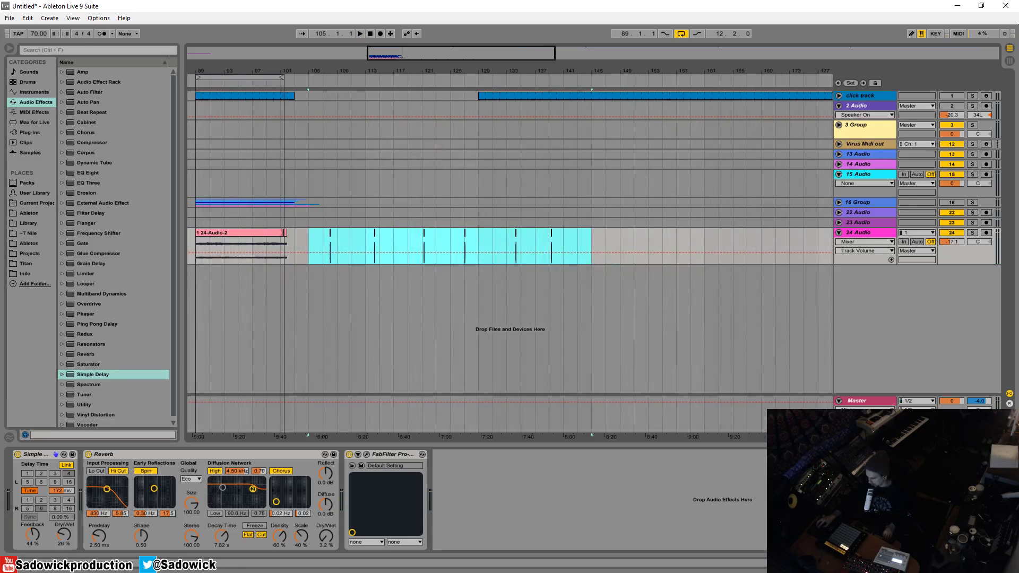
left_click(10, 18)
left_click(56, 163)
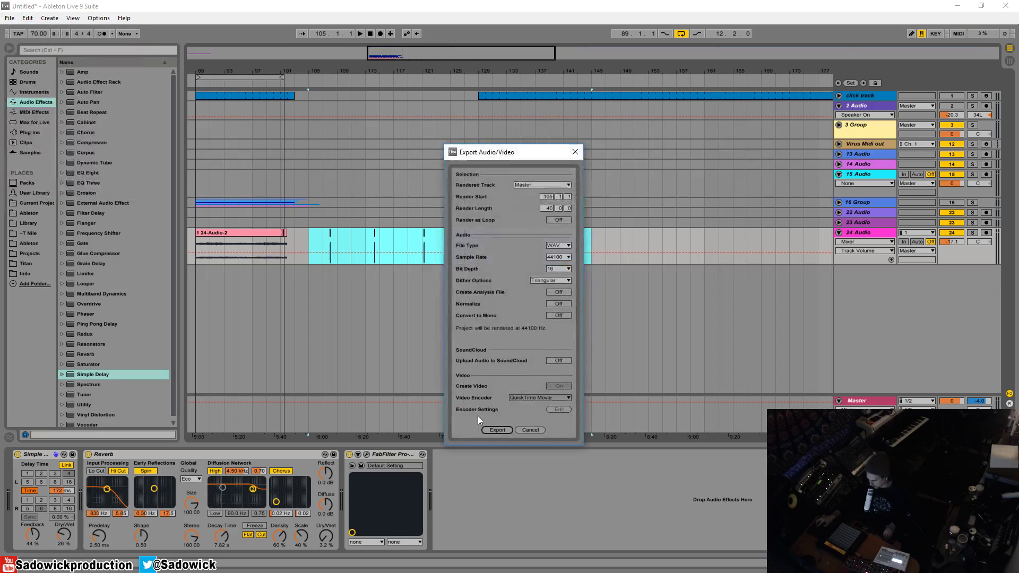
left_click(486, 432)
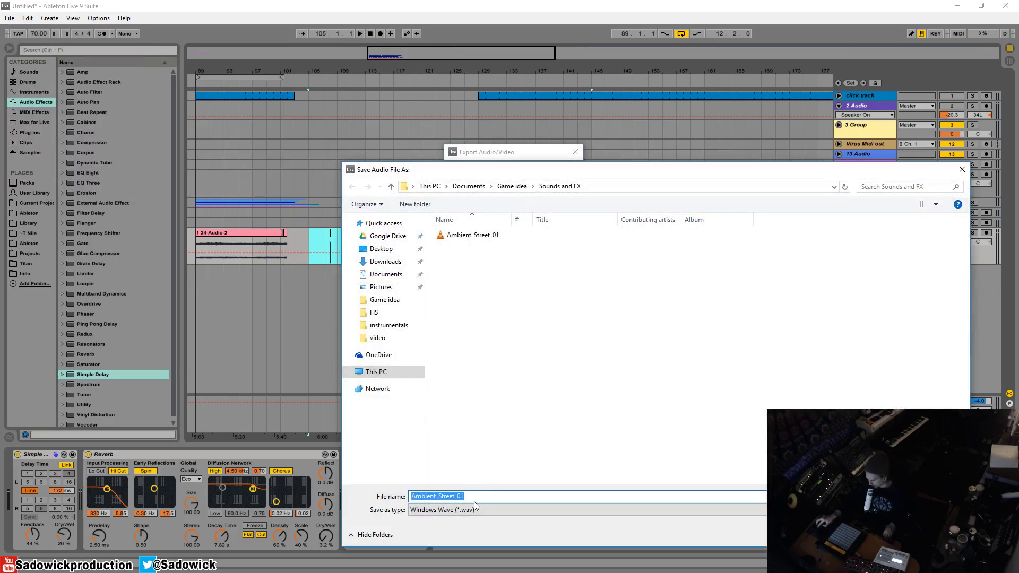
Name the exported audio file Ambient_Street_horn_01 and save it in the Sounds and FX folder.
left_click_drag(494, 498, 460, 497)
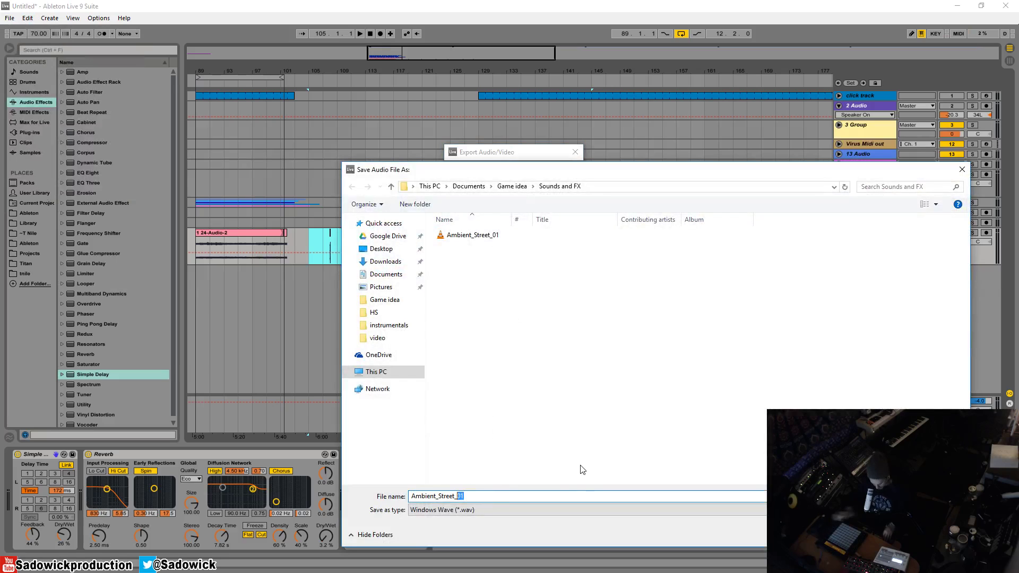
type("horn")
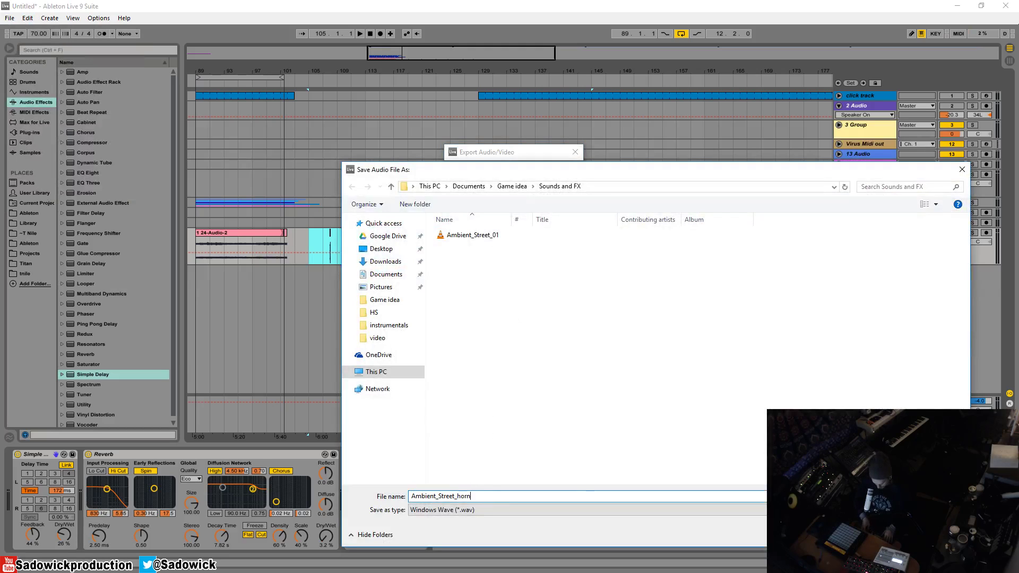
type("_01")
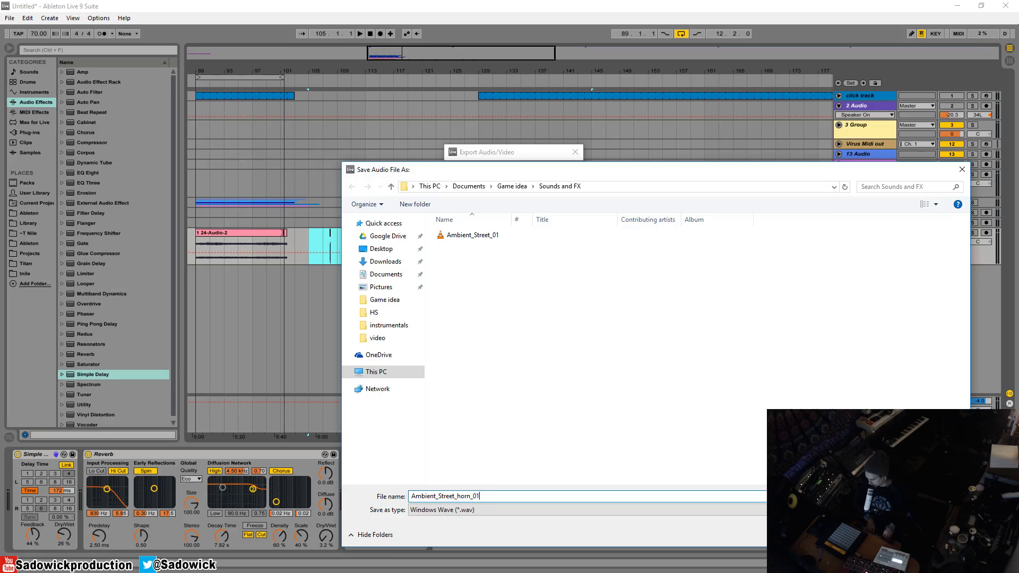
key("Return")
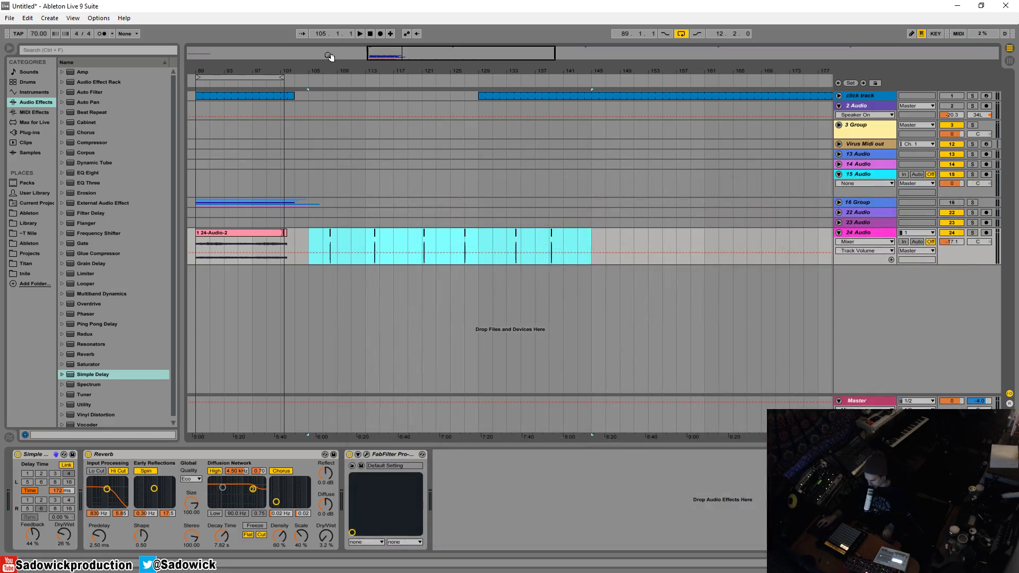
left_click_drag(318, 69, 385, 69)
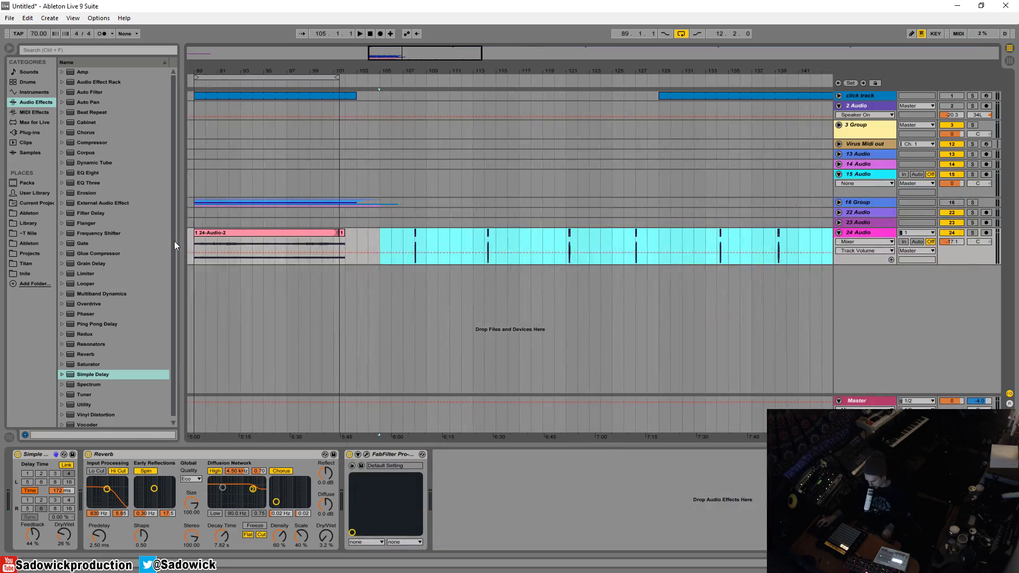